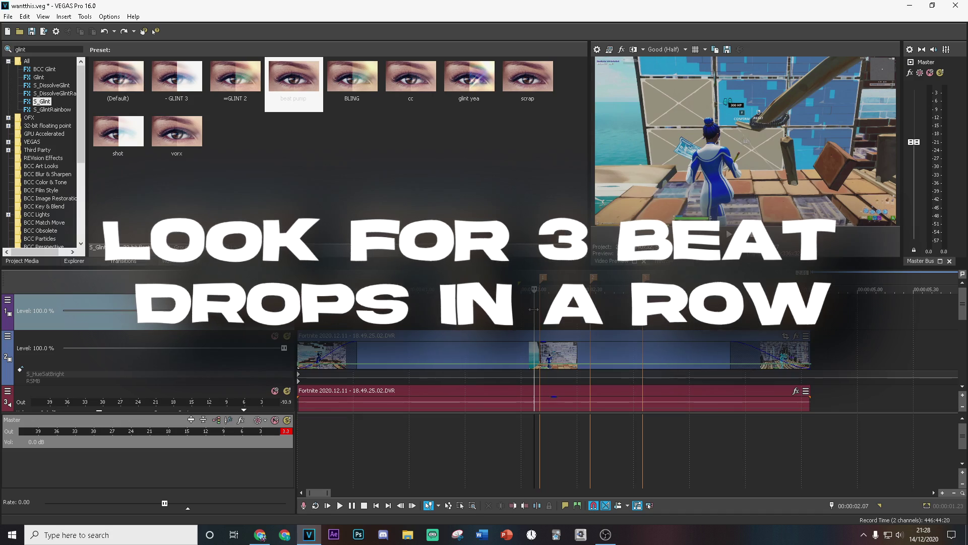
# Step: Play back the timeline section that spans the three beat markers
pyautogui.moveTo(507, 316); pyautogui.dragTo(677, 323)
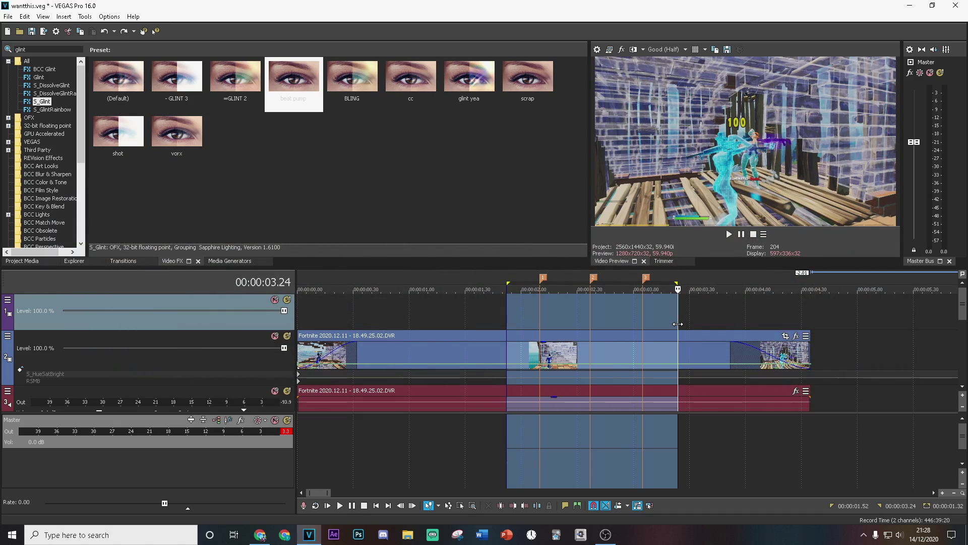
pyautogui.press('space')
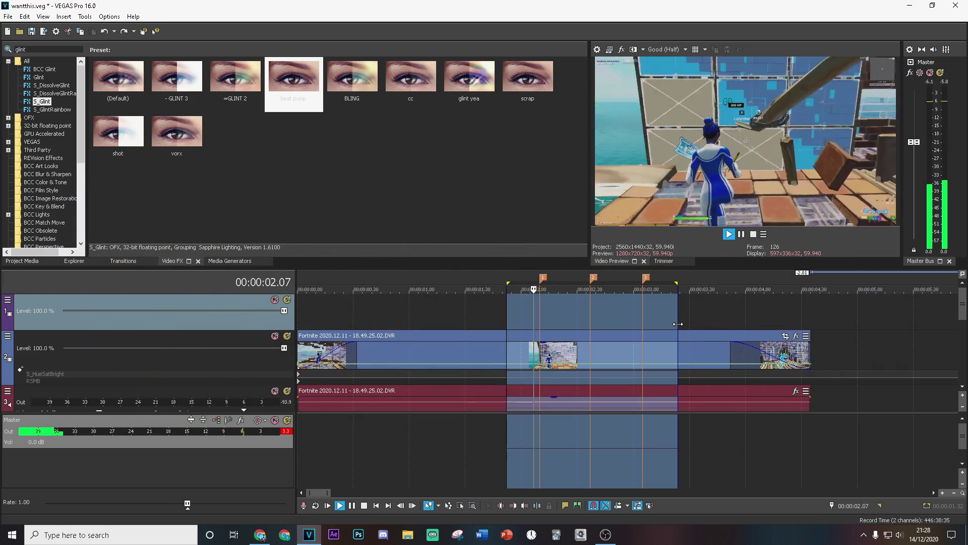
pyautogui.click(587, 322)
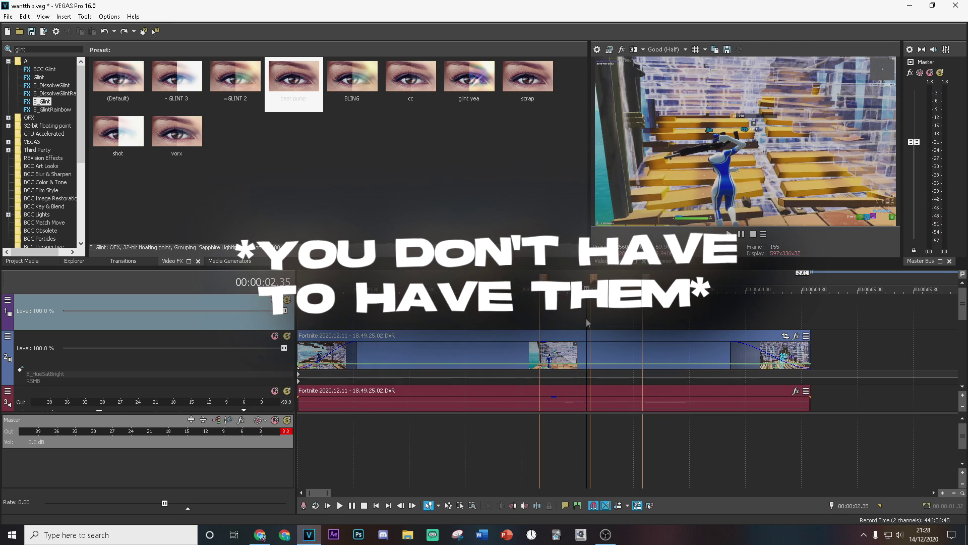
# Step: Add velocity points to the gameplay clip at the third beat marker and eight frames before it, at 00:00:02.57
pyautogui.click(643, 313)
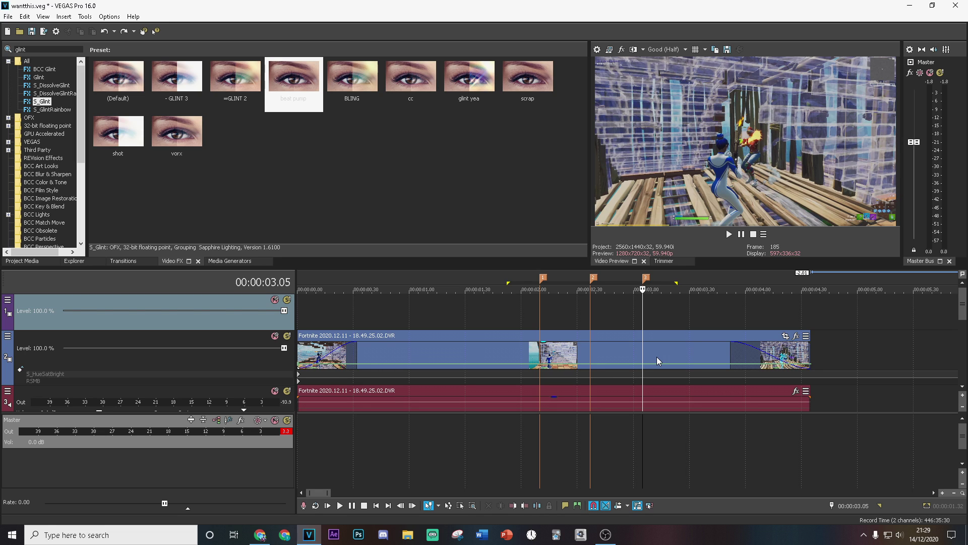
pyautogui.scroll(5, 661, 359)
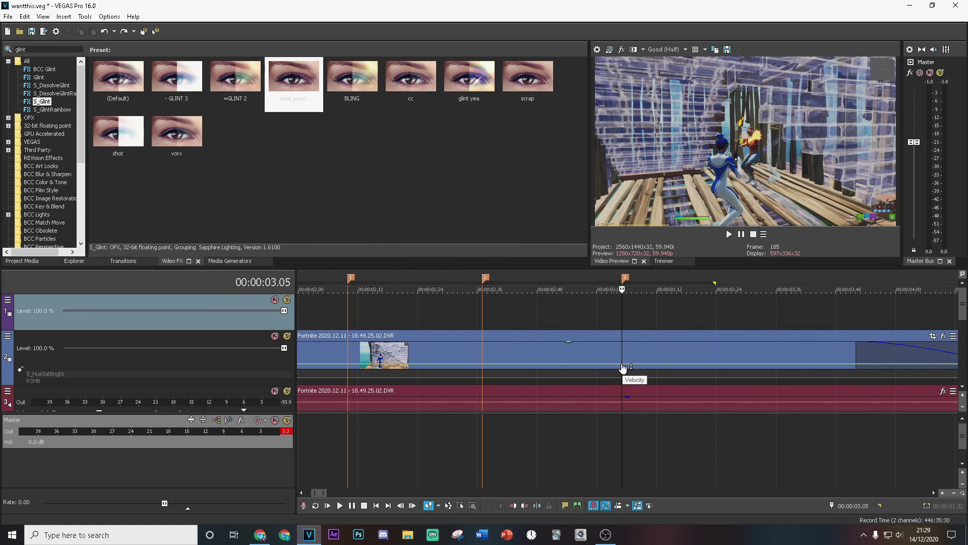
pyautogui.scroll(3, 624, 368)
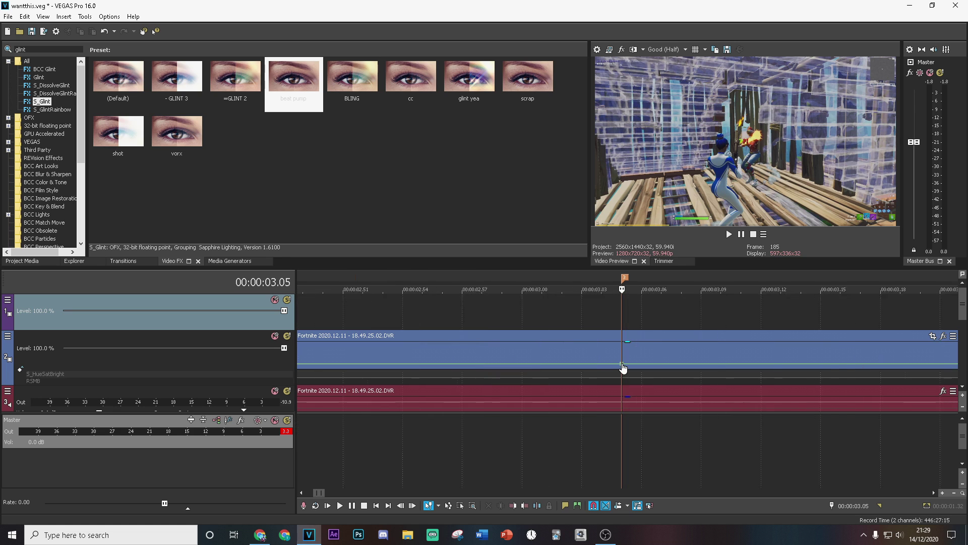
pyautogui.press('Left')
pyautogui.press('Left')
pyautogui.press('Left')
pyautogui.press('Left')
pyautogui.press('Left')
pyautogui.press('Left')
pyautogui.press('Left')
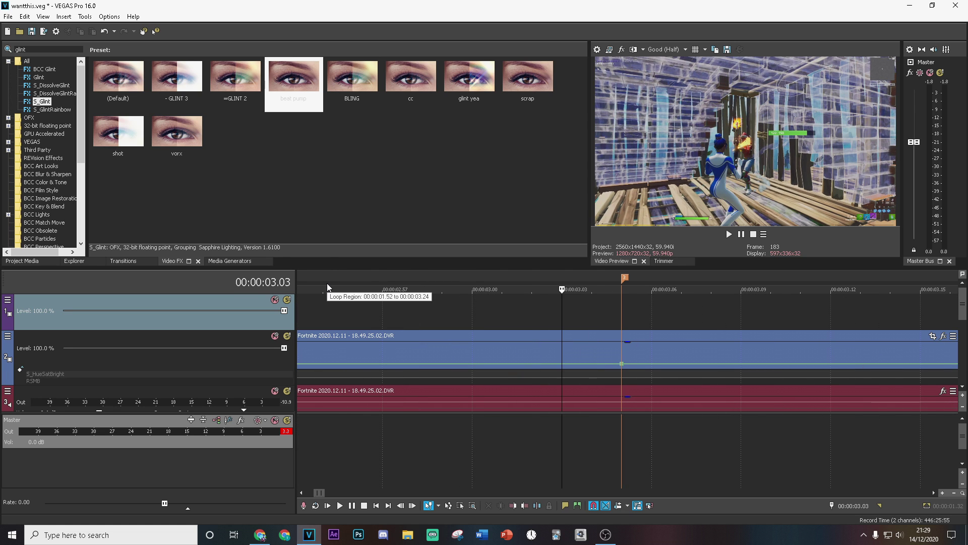
pyautogui.press('Left')
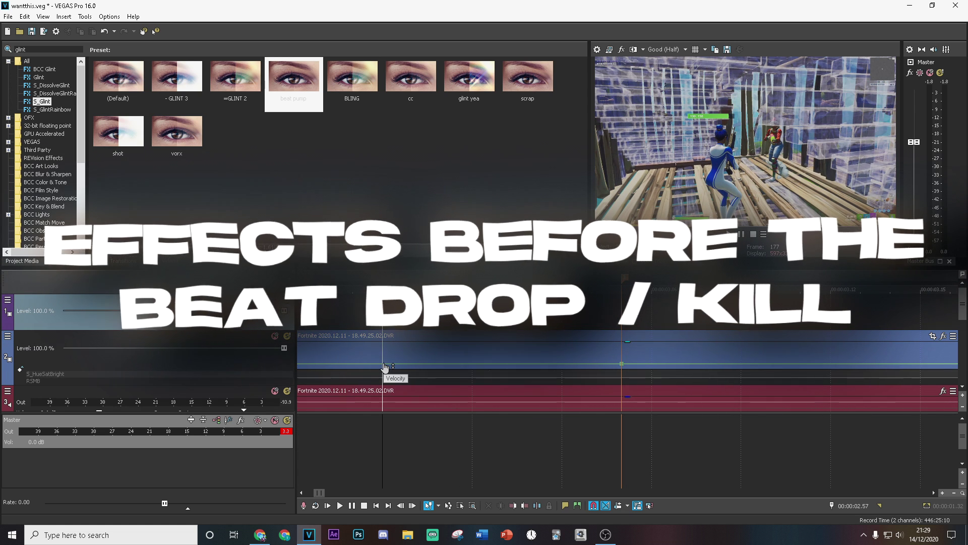
pyautogui.doubleClick(383, 366)
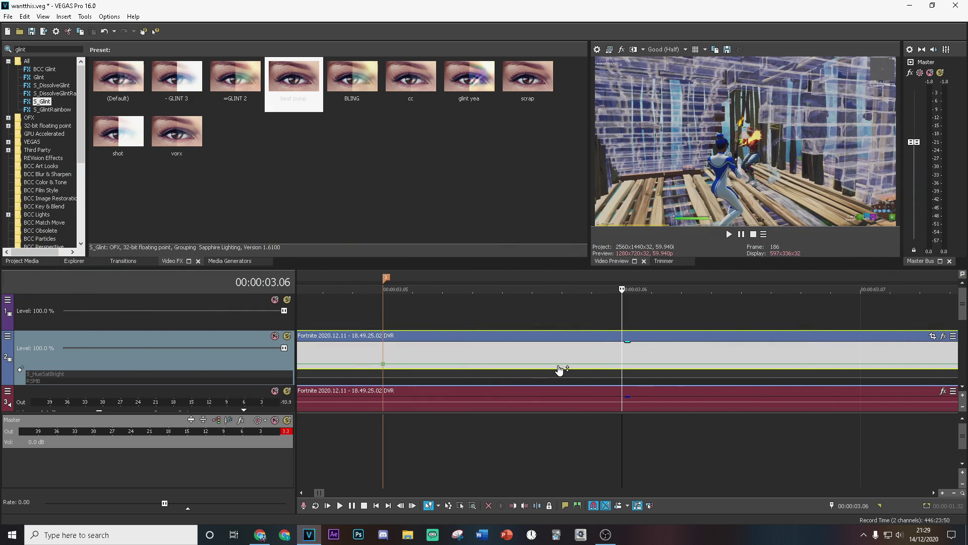
# Step: Add a velocity point just after the third marker and raise the point at the marker to form a speed peak
pyautogui.rightClick(545, 367)
pyautogui.click(563, 212)
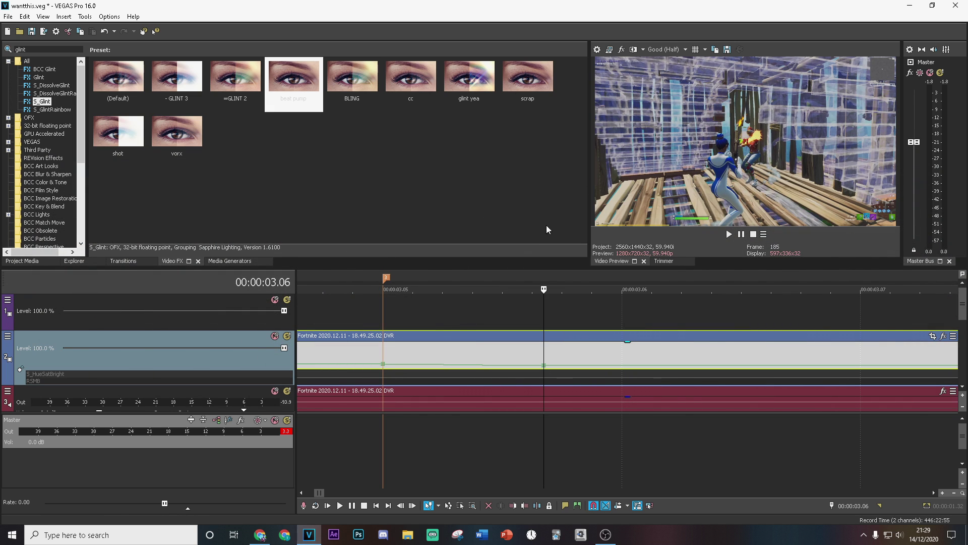
pyautogui.rightClick(387, 370)
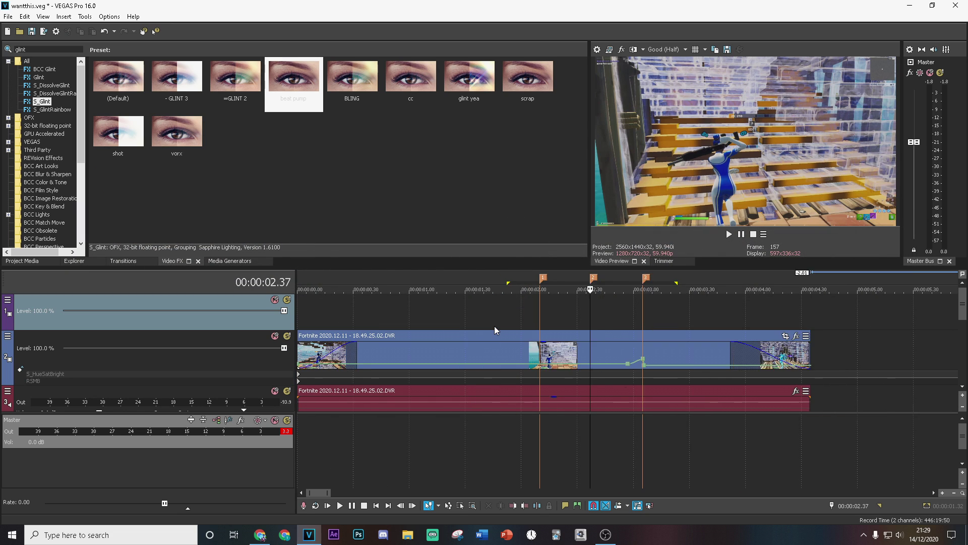
# Step: Split the gameplay clip at 00:00:02.33, before the kill, where the character stays near the centre of the frame
pyautogui.scroll(2, 494, 327)
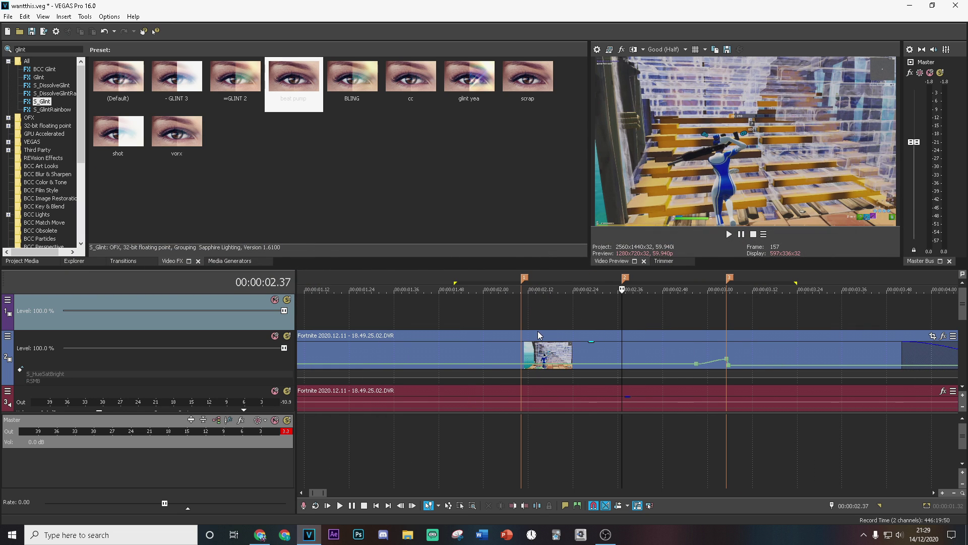
pyautogui.press('Left')
pyautogui.press('Left')
pyautogui.press('Left')
pyautogui.press('Left')
pyautogui.press('Left')
pyautogui.press('Left')
pyautogui.press('Left')
pyautogui.press('Left')
pyautogui.press('Right')
pyautogui.press('Right')
pyautogui.press('Right')
pyautogui.press('Right')
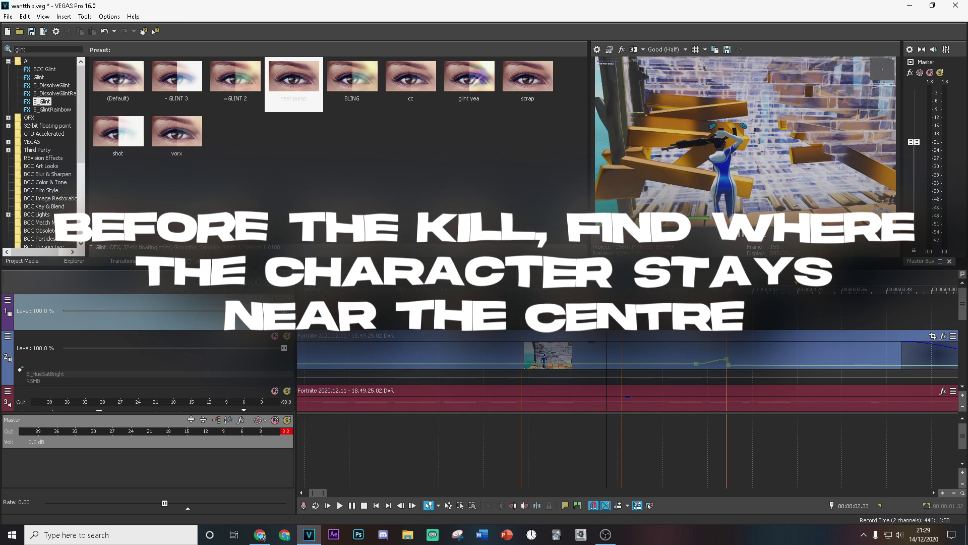
pyautogui.rightClick(647, 360)
pyautogui.click(656, 330)
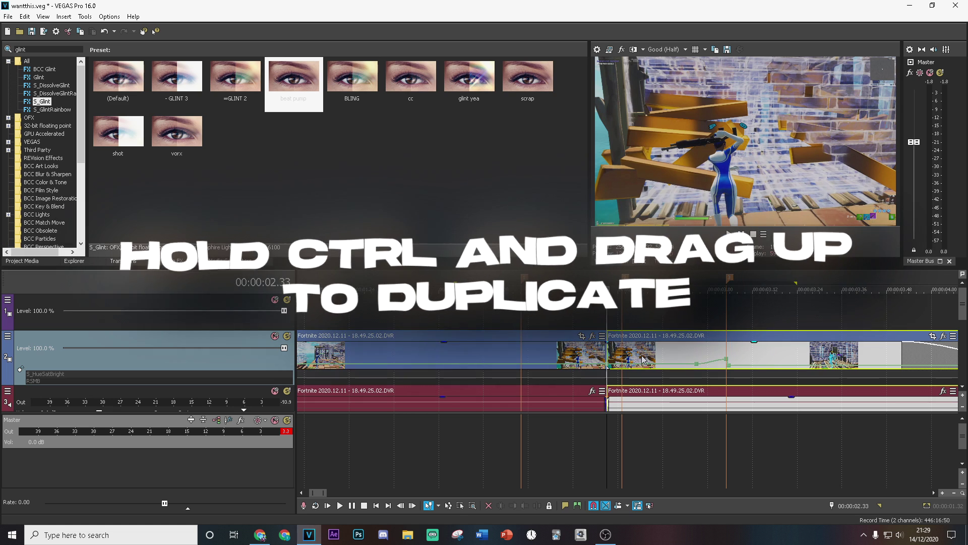
# Step: Duplicate the part of the clip after the split onto the empty track above, keeping only the video copy
pyautogui.moveTo(643, 362); pyautogui.dragTo(643, 314)
pyautogui.click(642, 404)
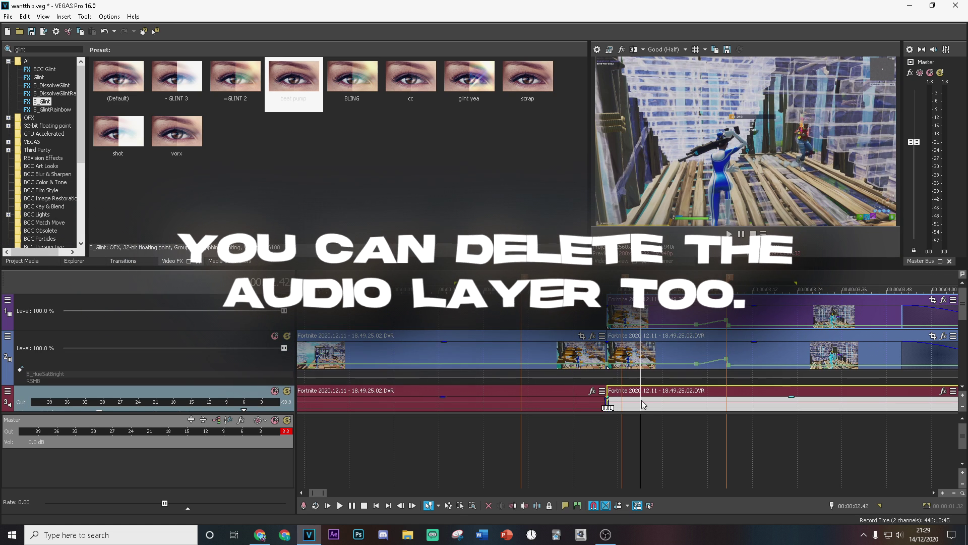
pyautogui.doubleClick(666, 406)
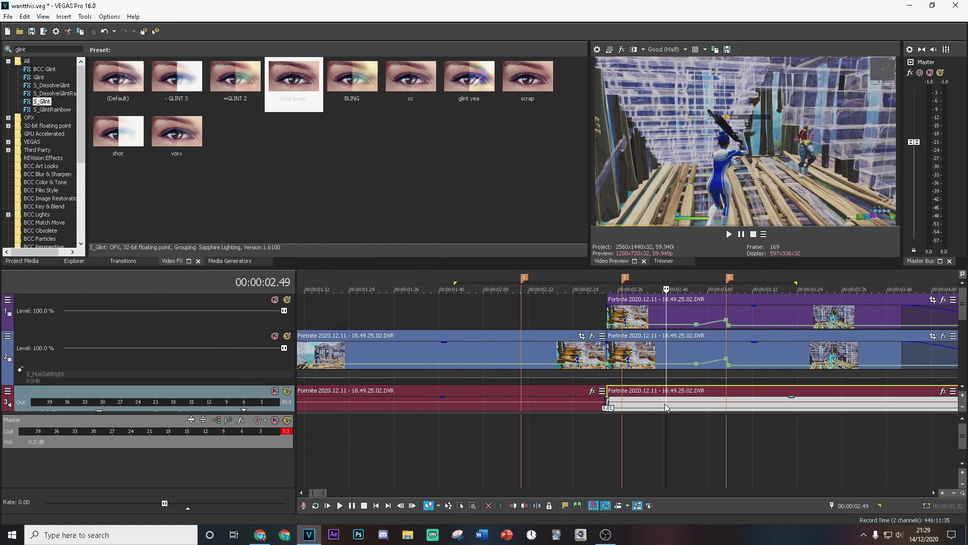
pyautogui.click(610, 321)
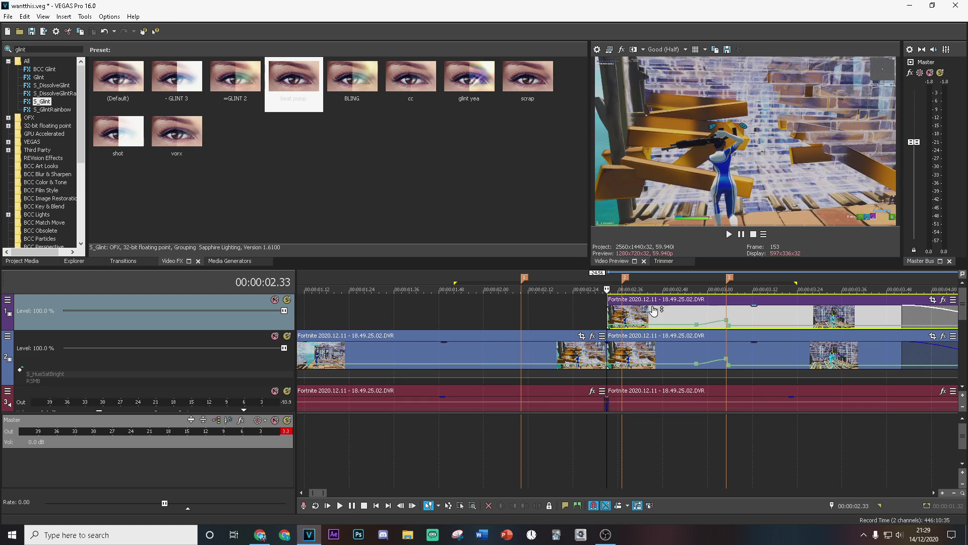
# Step: Trim the duplicated clip's end to the third marker at 00:00:03.05 and remove its fade-out
pyautogui.scroll(-2, 638, 316)
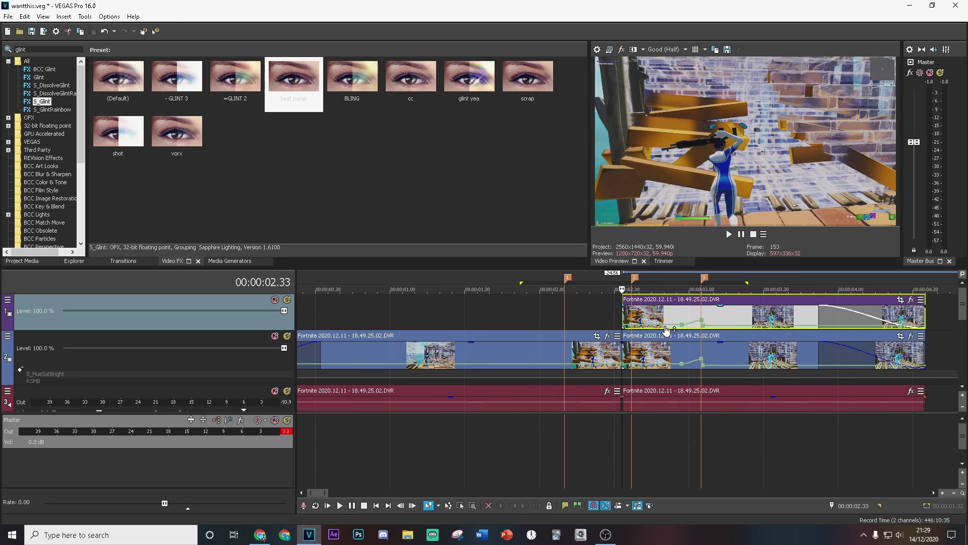
pyautogui.click(926, 315)
pyautogui.click(708, 318)
pyautogui.scroll(2, 762, 328)
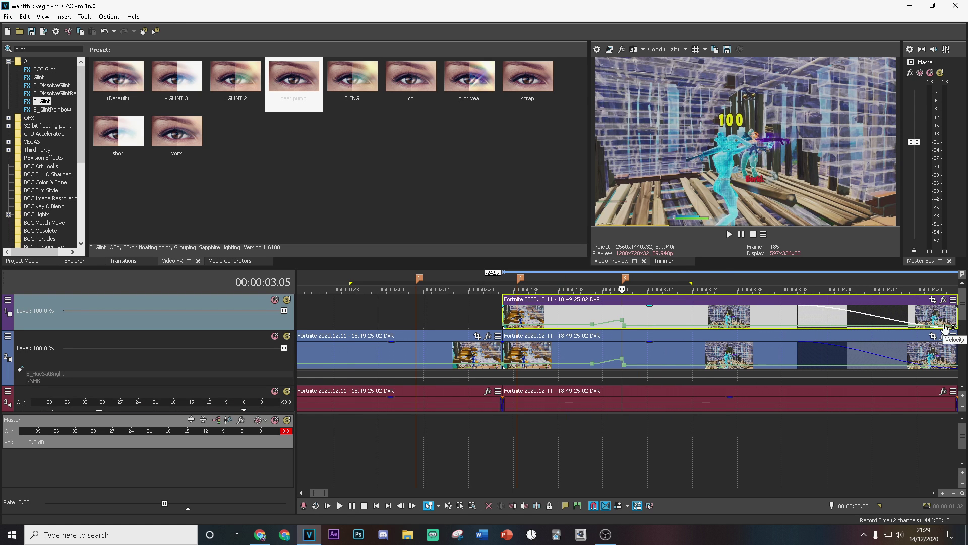
pyautogui.moveTo(956, 314); pyautogui.dragTo(622, 319)
pyautogui.scroll(1, 566, 328)
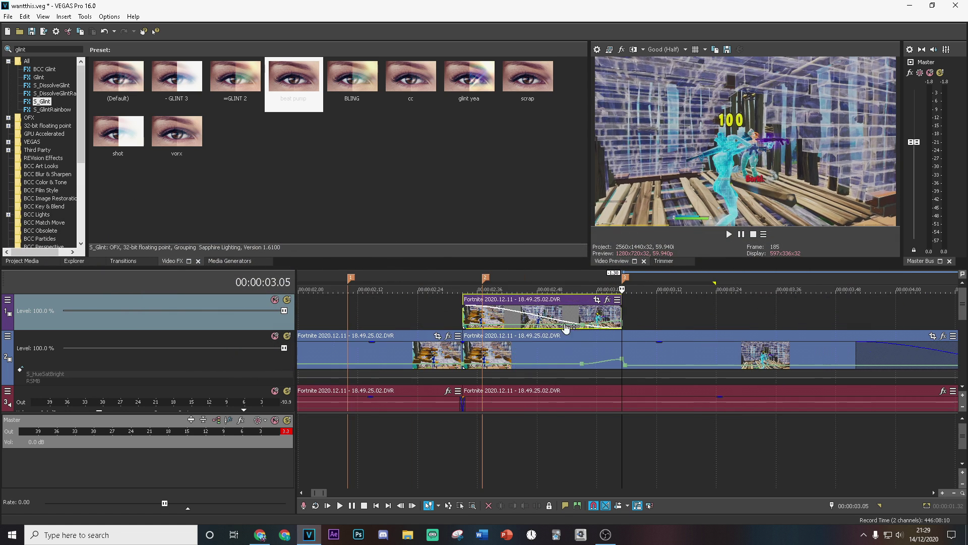
pyautogui.moveTo(462, 307)
pyautogui.mouseDown()
pyautogui.moveTo(599, 316)
pyautogui.moveTo(623, 307)
pyautogui.moveTo(462, 309)
pyautogui.mouseUp()
# Step: Reset all velocity points on the duplicated clip
pyautogui.click(592, 319)
pyautogui.scroll(2, 591, 319)
pyautogui.rightClick(583, 324)
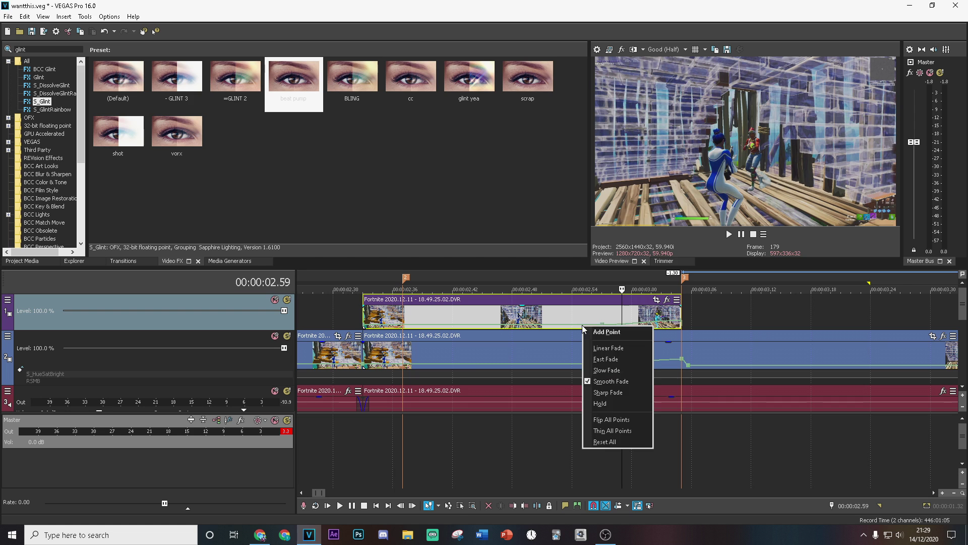
pyautogui.click(626, 443)
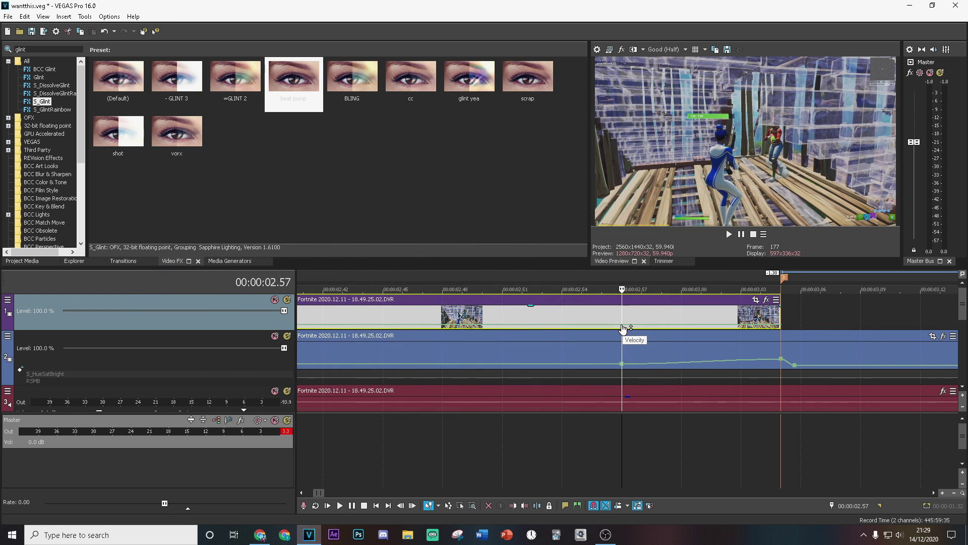
# Step: Add velocity points to the duplicated clip at 00:00:02.57 and its end, raising the end point to match the clip below
pyautogui.doubleClick(622, 326)
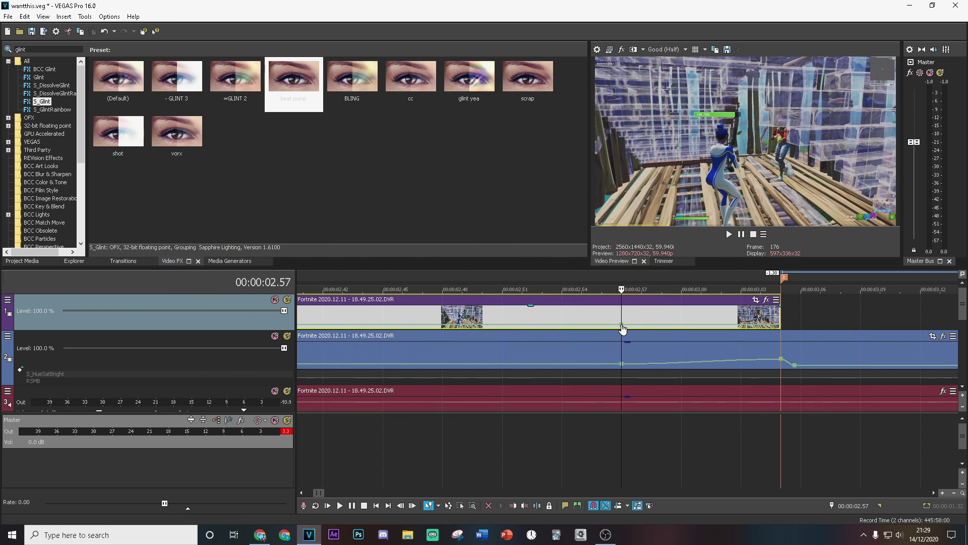
pyautogui.rightClick(622, 325)
pyautogui.click(767, 334)
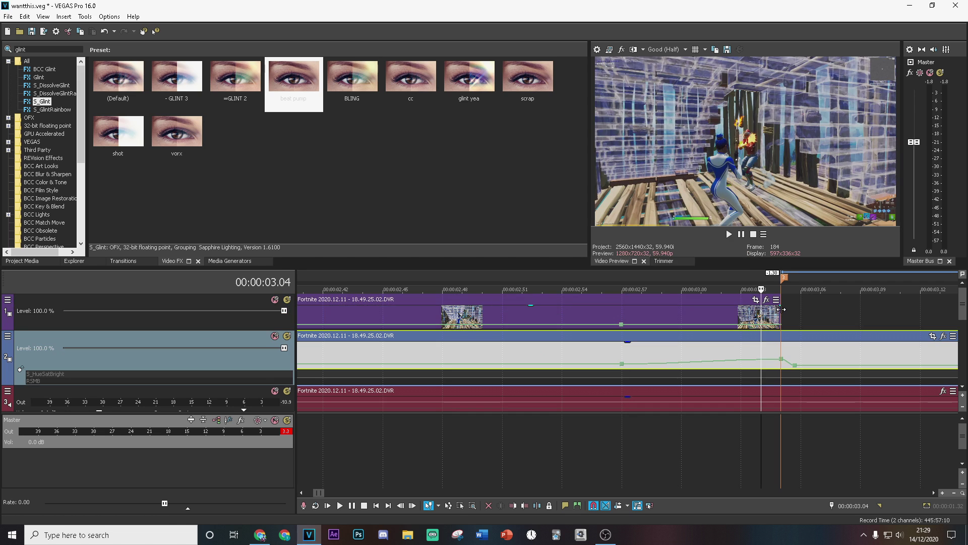
pyautogui.click(780, 321)
pyautogui.doubleClick(779, 325)
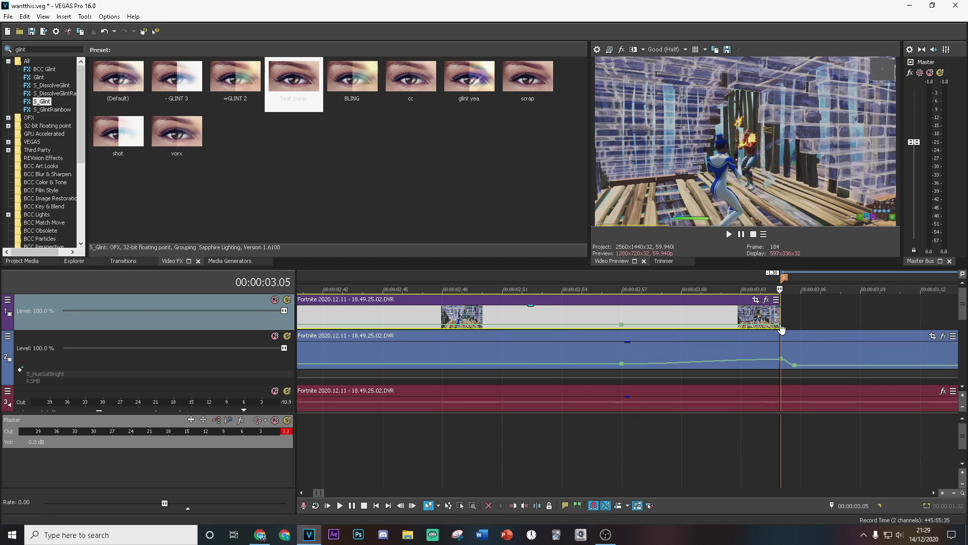
pyautogui.rightClick(780, 325)
pyautogui.click(824, 101)
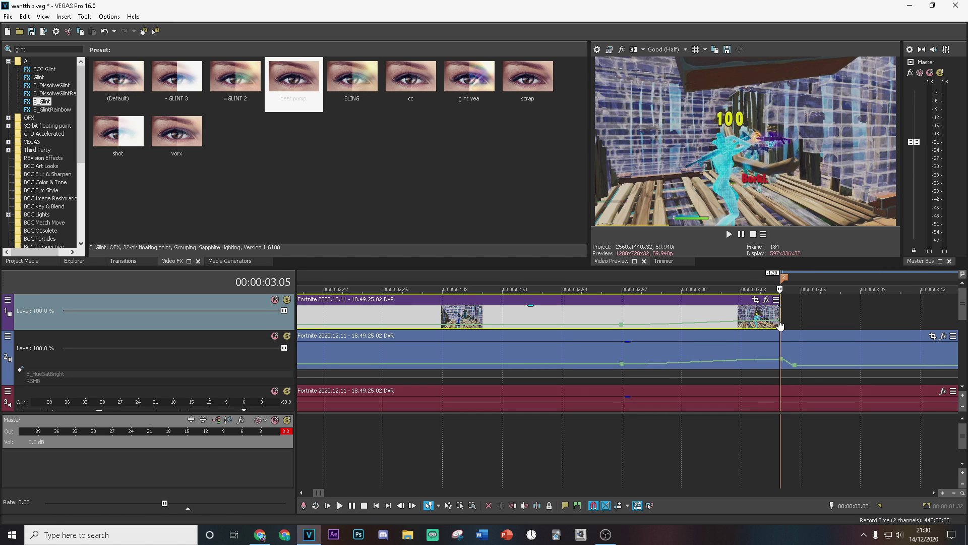
# Step: Enable a Pan/Crop mask at the start of the duplicated clip and draw an oval mask around the character's body
pyautogui.click(619, 312)
pyautogui.scroll(-2, 621, 315)
pyautogui.click(503, 316)
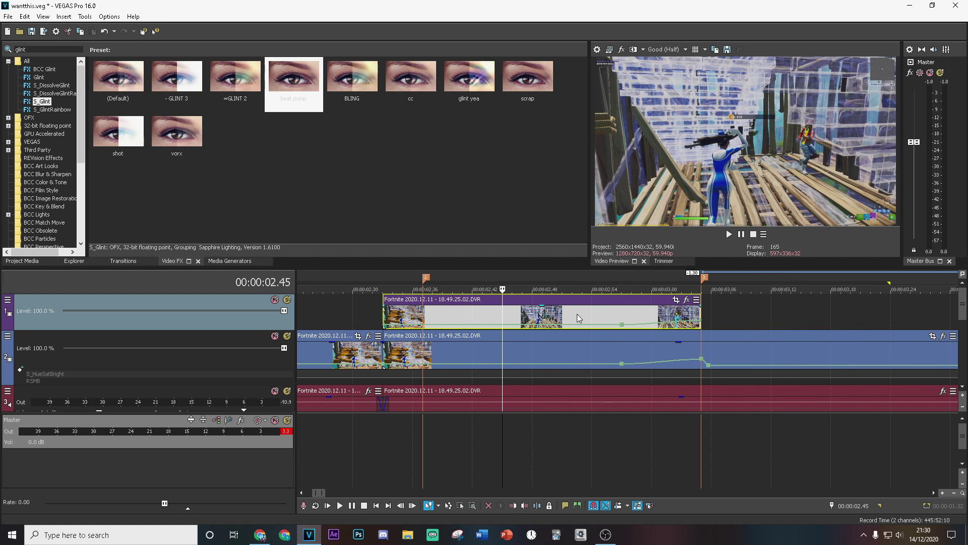
pyautogui.click(386, 310)
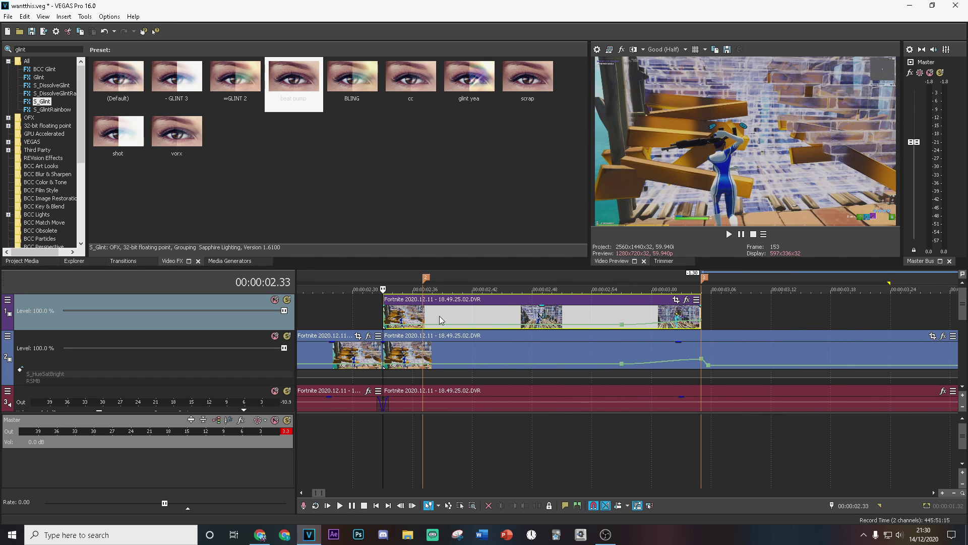
pyautogui.click(676, 301)
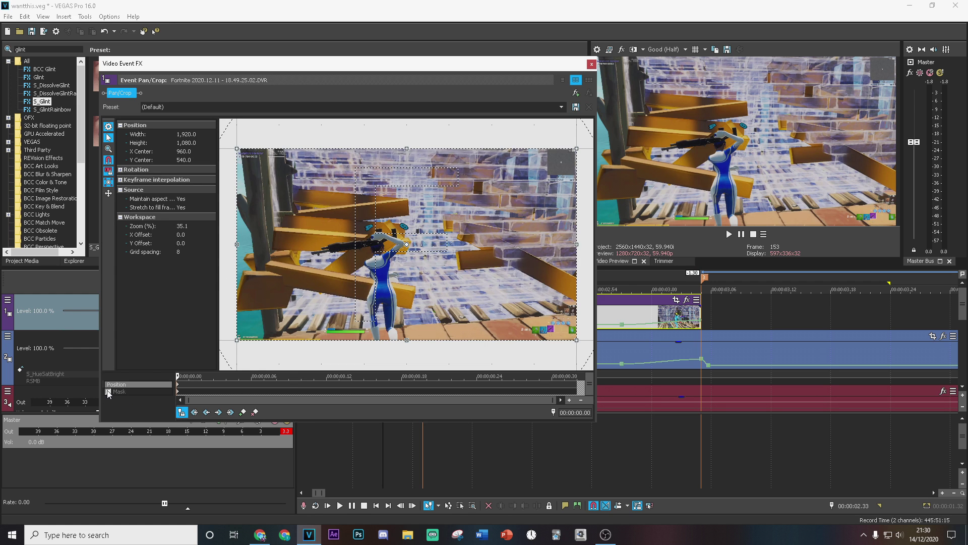
pyautogui.click(108, 392)
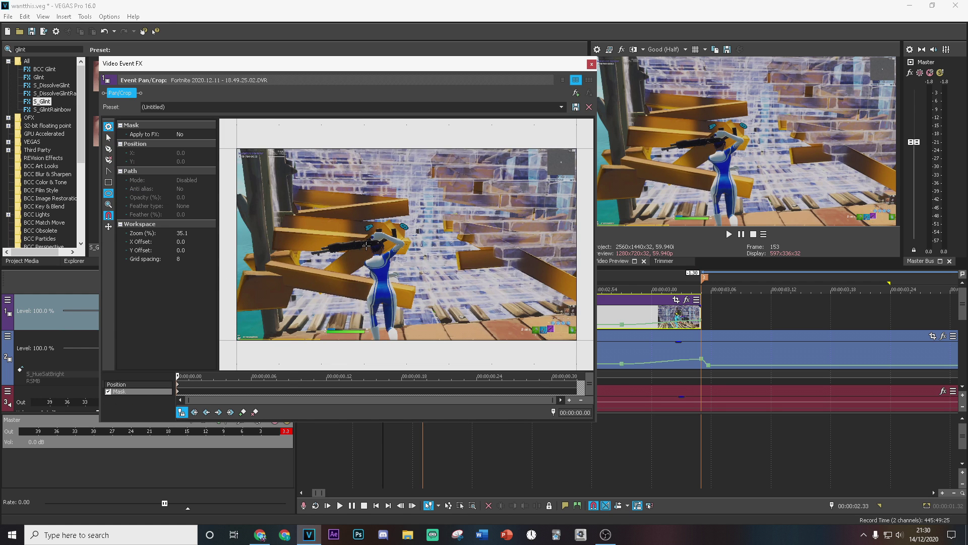
pyautogui.moveTo(357, 238)
pyautogui.mouseDown()
pyautogui.moveTo(402, 340)
pyautogui.moveTo(387, 340)
pyautogui.mouseUp()
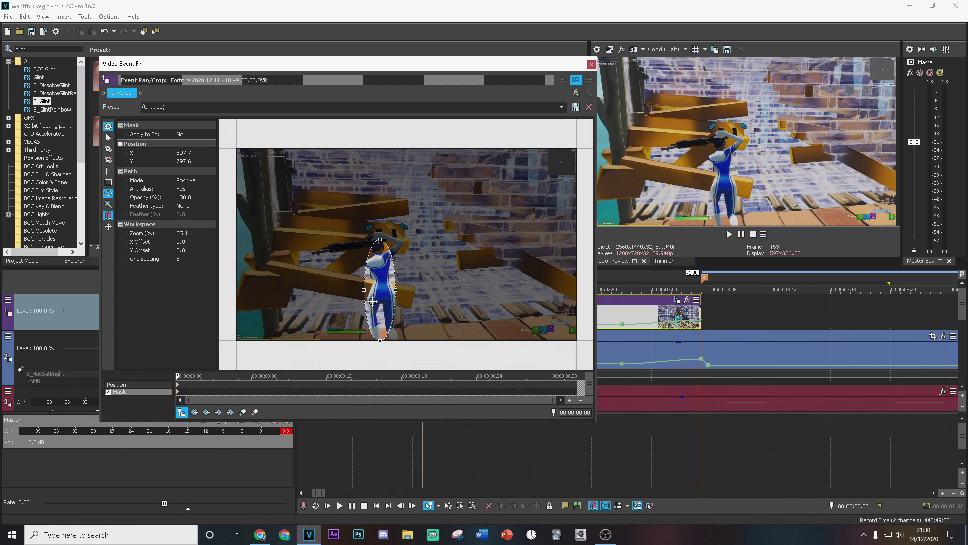
# Step: Set the mask's feather type to Out with a feather of 15%, and close the Pan/Crop window
pyautogui.click(182, 208)
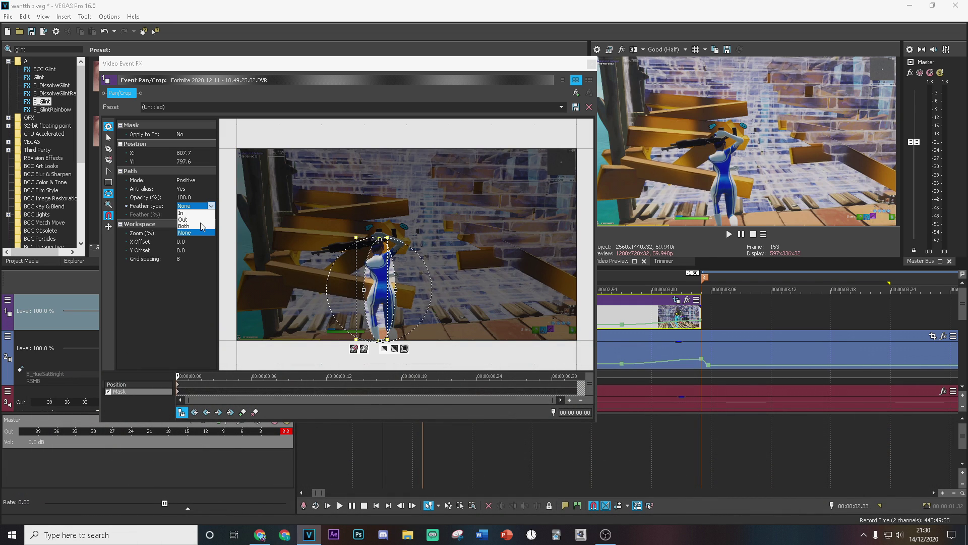
pyautogui.click(187, 218)
pyautogui.click(189, 215)
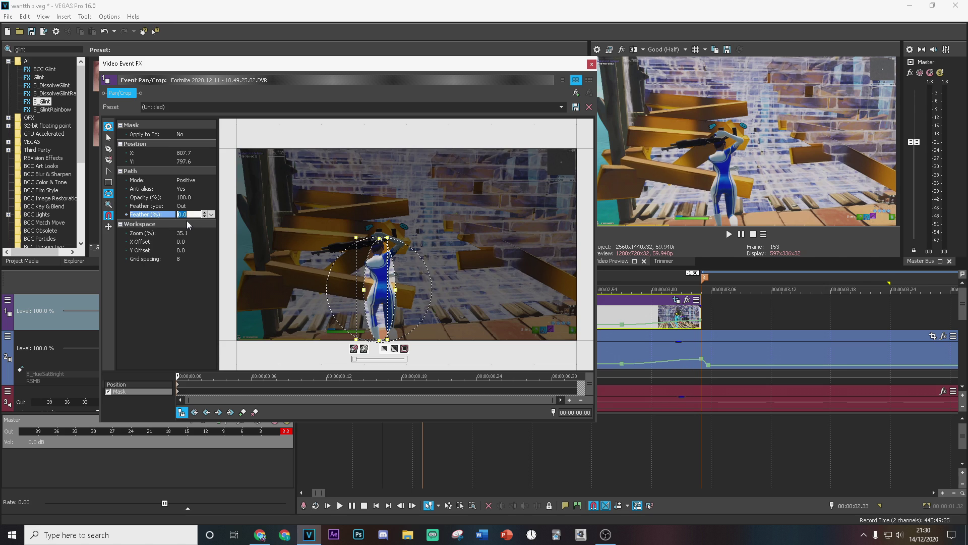
pyautogui.write('15')
pyautogui.press('Return')
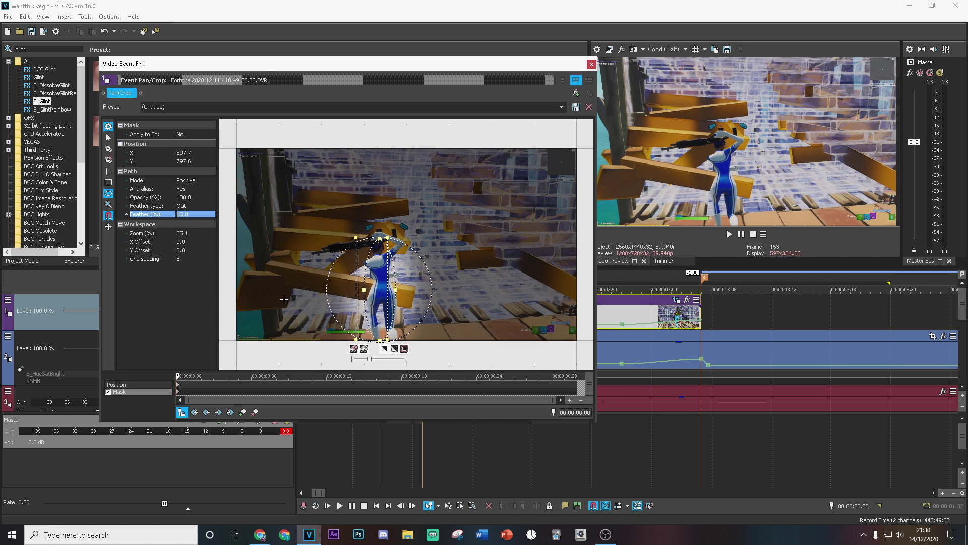
pyautogui.click(591, 64)
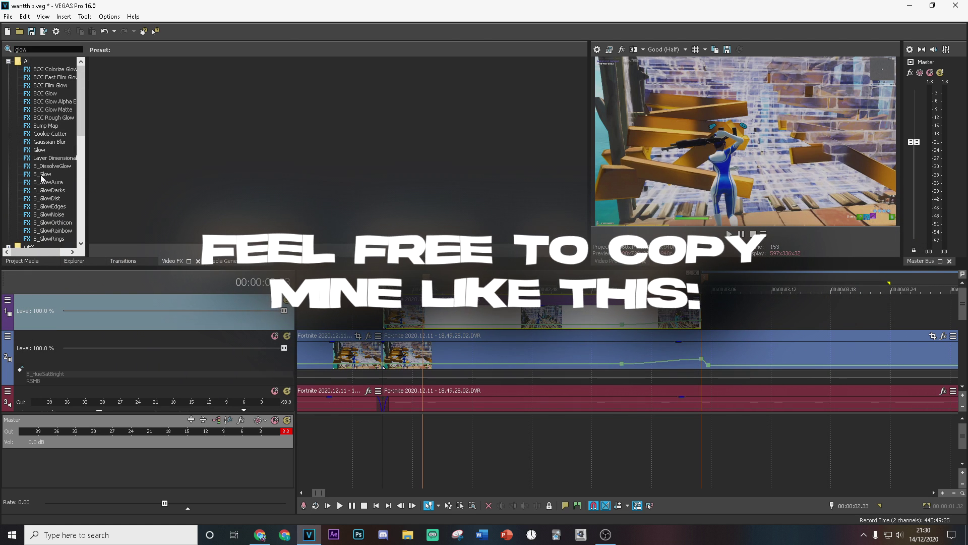
# Step: Apply the S_Glow effect with the fdfdf preset to the masked duplicate clip and add a short fade-in at its start
pyautogui.click(41, 174)
pyautogui.moveTo(352, 76); pyautogui.dragTo(426, 306)
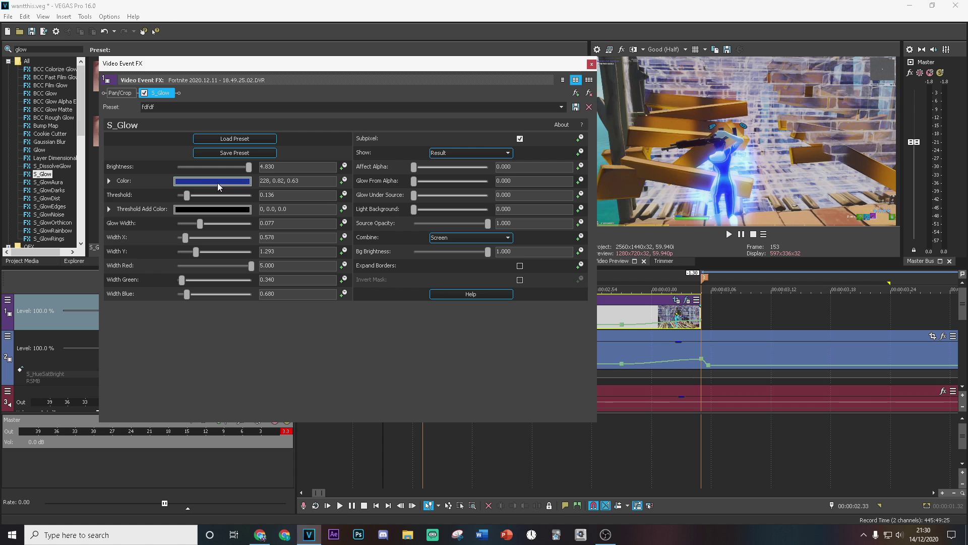
pyautogui.click(591, 65)
pyautogui.moveTo(382, 304); pyautogui.dragTo(405, 309)
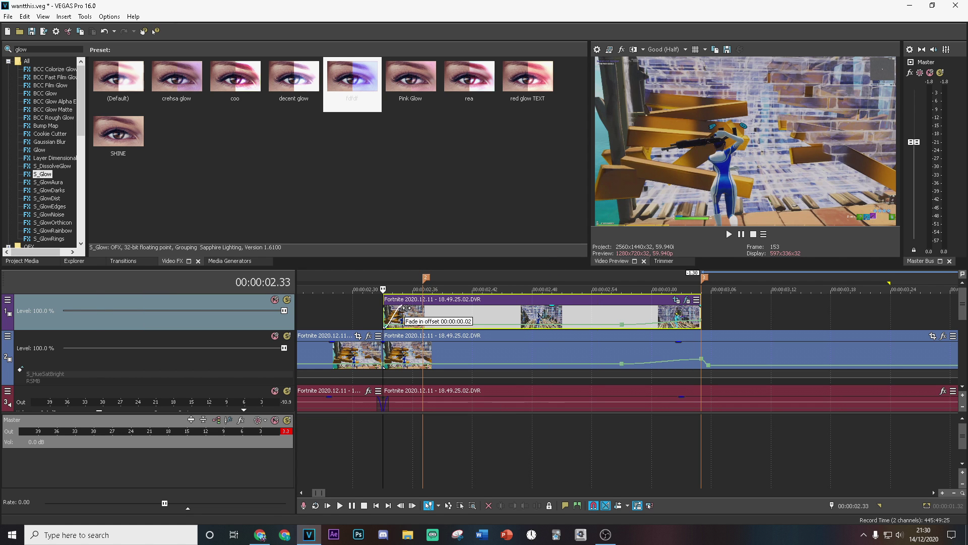
pyautogui.scroll(-1, 432, 324)
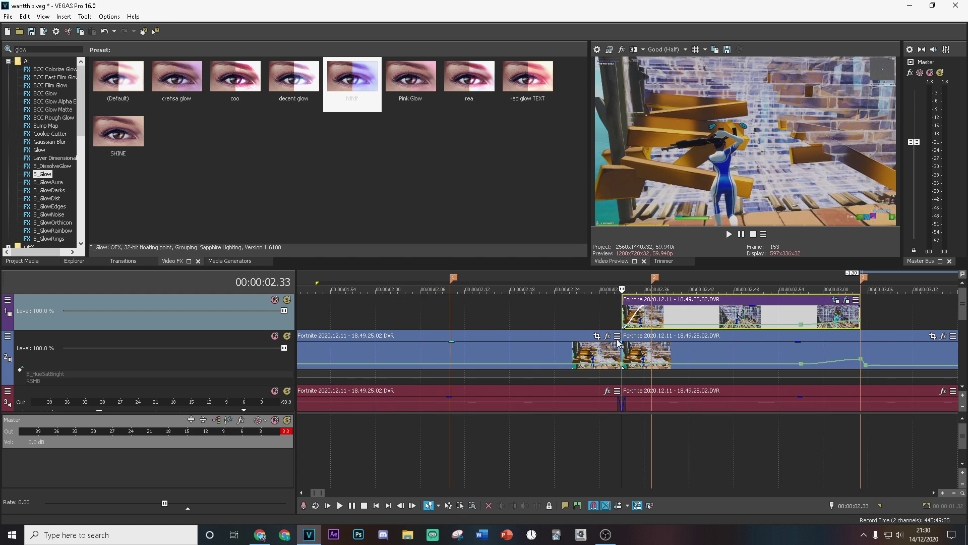
# Step: Check the glow and the mask position on the duplicate clip at 00:00:02.51
pyautogui.moveTo(678, 315); pyautogui.dragTo(657, 316)
pyautogui.click(757, 318)
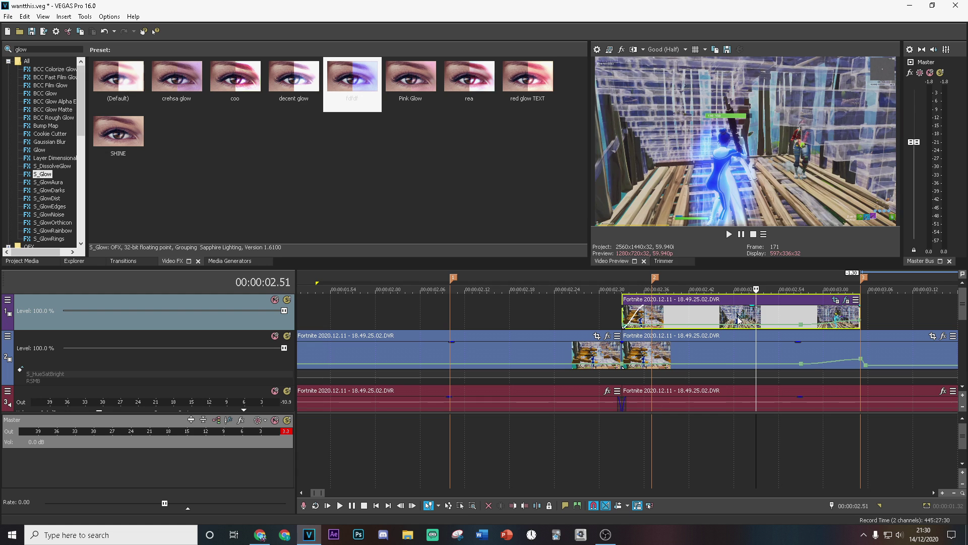
pyautogui.click(836, 300)
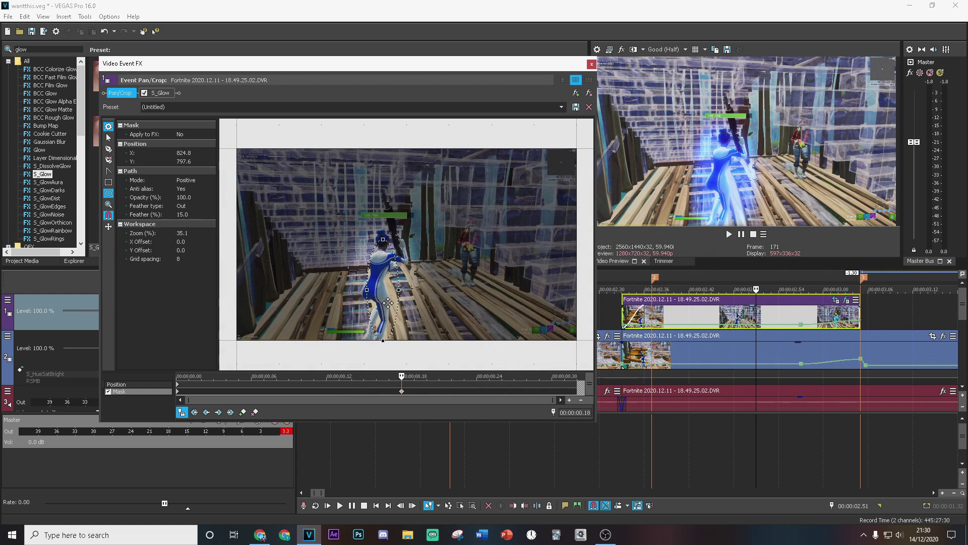
pyautogui.click(592, 65)
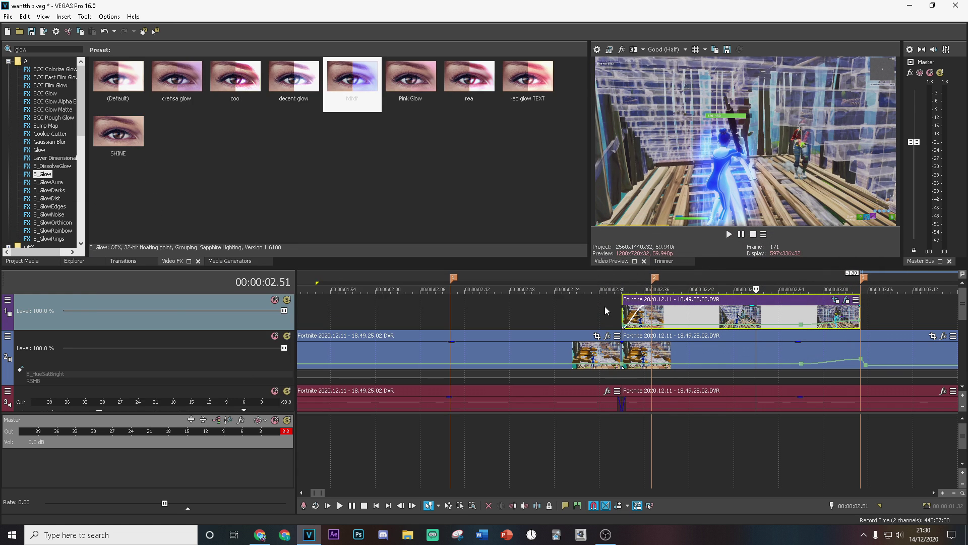
# Step: Split the main gameplay clip at the first beat marker, 00:00:02.10
pyautogui.click(597, 307)
pyautogui.scroll(-4, 595, 307)
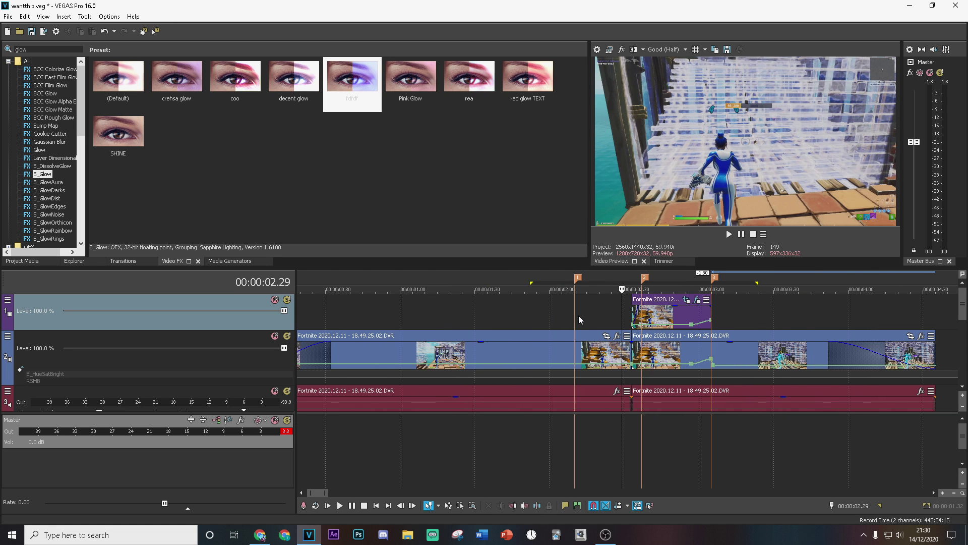
pyautogui.click(565, 317)
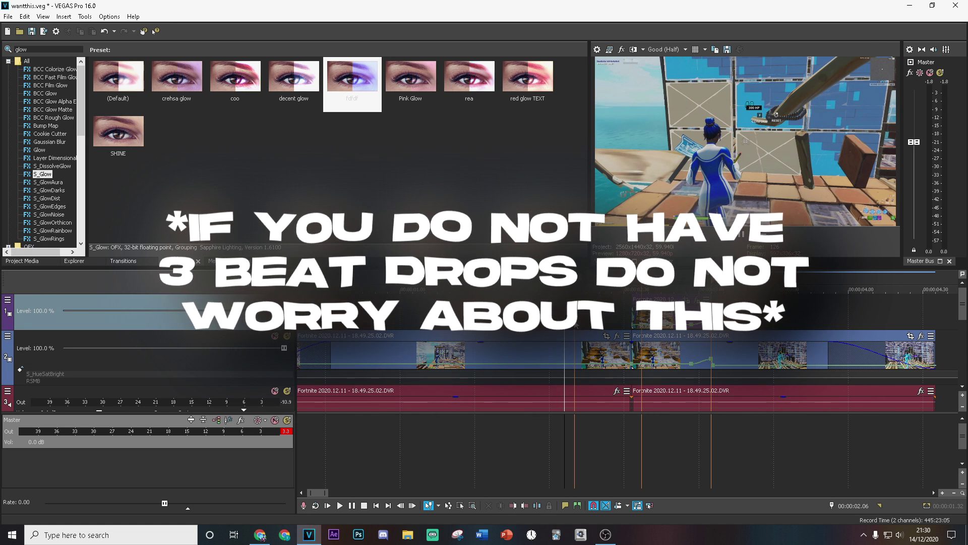
pyautogui.click(575, 317)
pyautogui.scroll(5, 670, 348)
pyautogui.rightClick(650, 348)
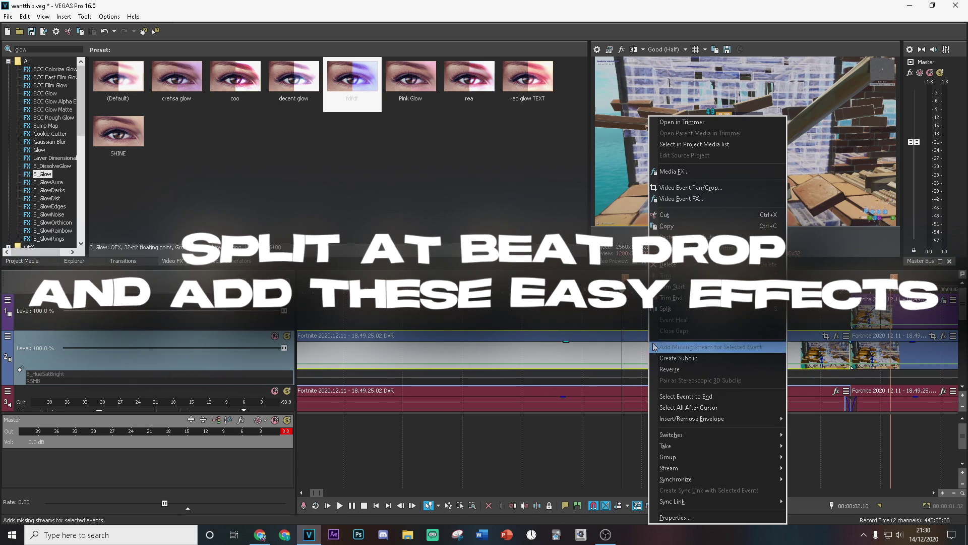
pyautogui.click(673, 311)
pyautogui.scroll(-1, 732, 349)
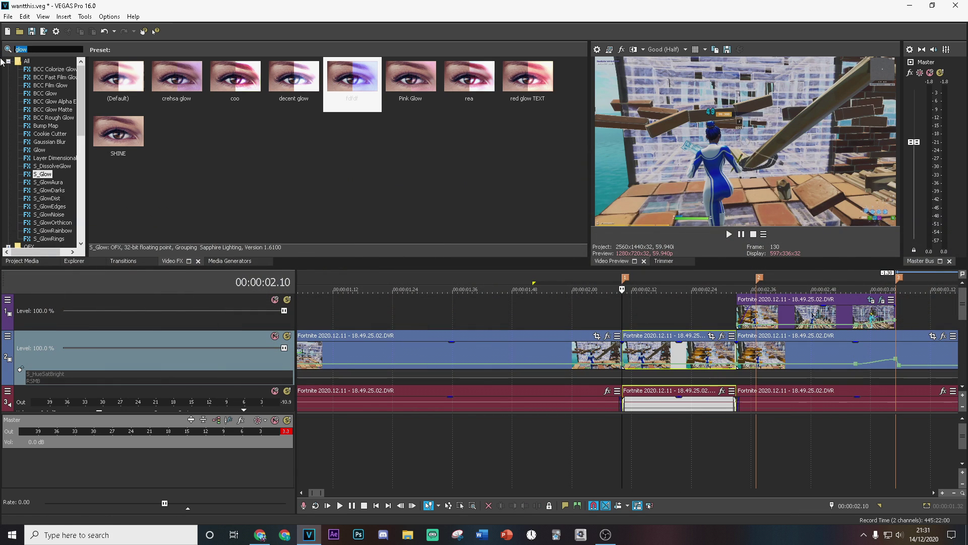
# Step: Find the S_Shake effect and apply its beat pump preset to the clip segment starting at the first beat marker
pyautogui.write('shake')
pyautogui.click(43, 77)
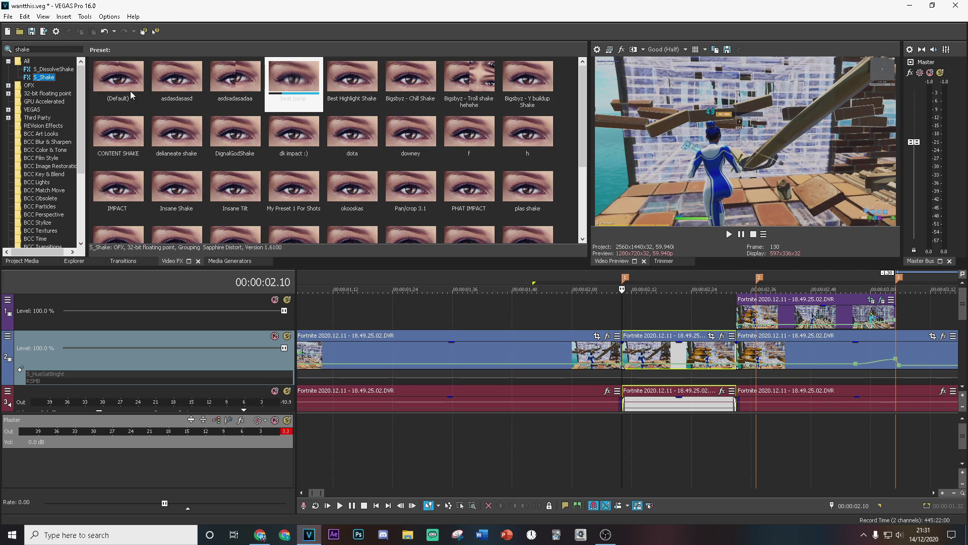
pyautogui.moveTo(633, 352); pyautogui.dragTo(635, 353)
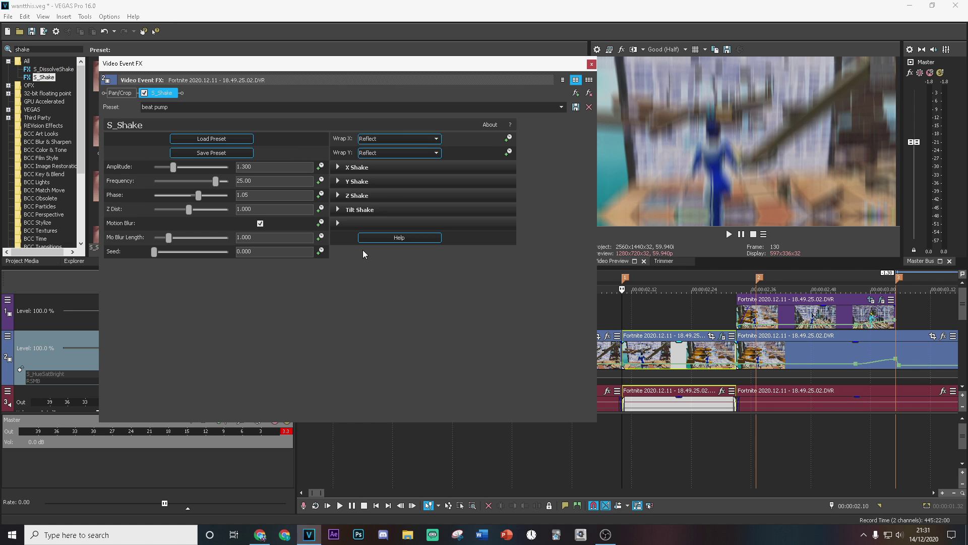
# Step: Examine the X, Y, Z and Tilt Shake parameters of the beat pump preset
pyautogui.click(337, 167)
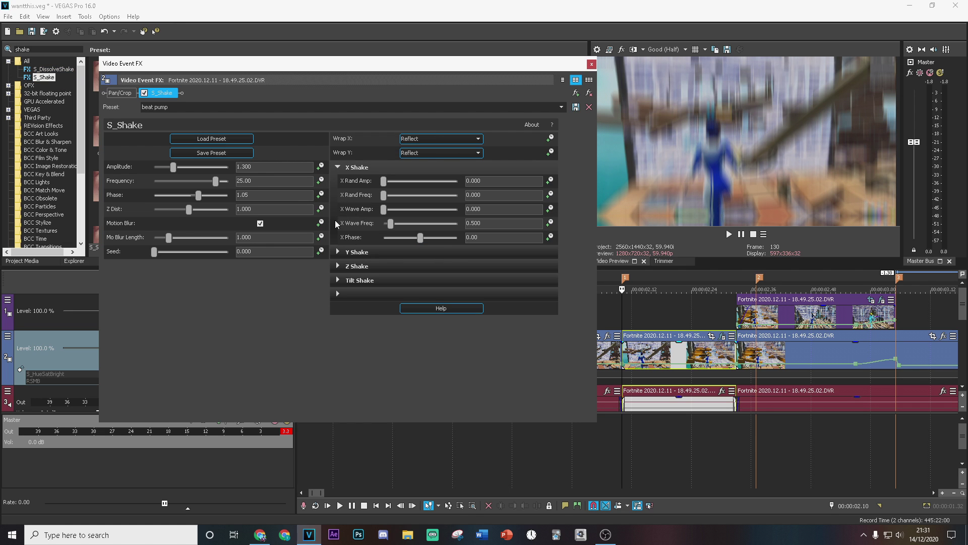
pyautogui.click(337, 252)
pyautogui.click(337, 337)
pyautogui.scroll(-2, 355, 379)
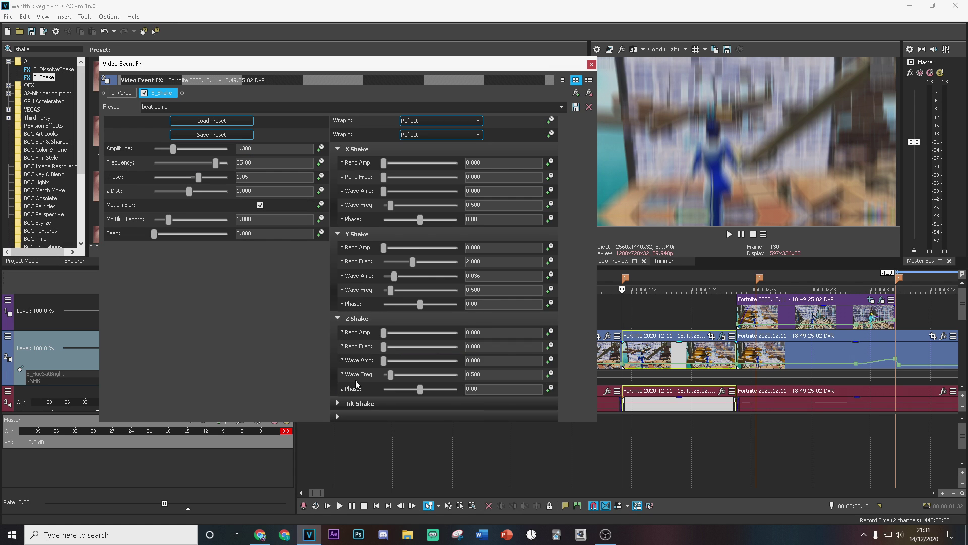
pyautogui.click(338, 388)
pyautogui.scroll(-4, 357, 367)
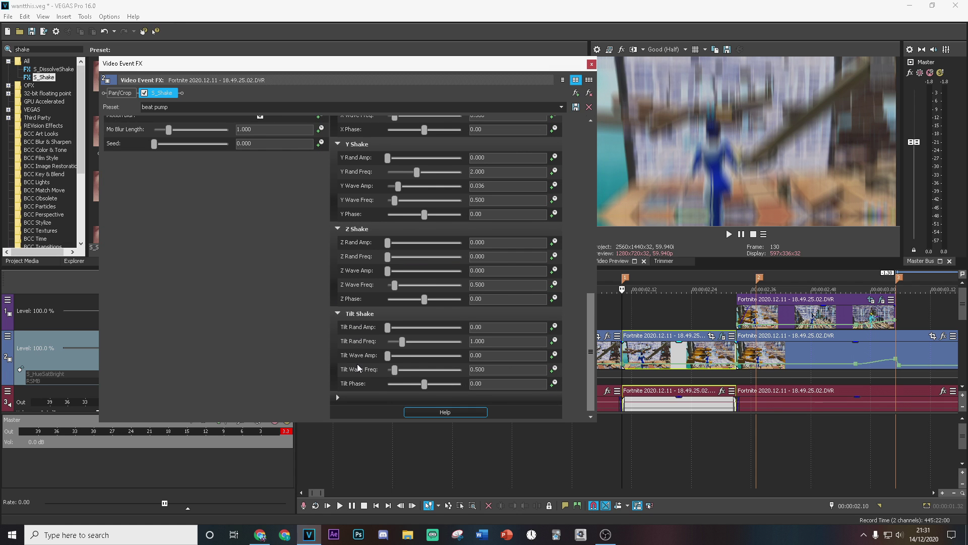
pyautogui.scroll(6, 357, 364)
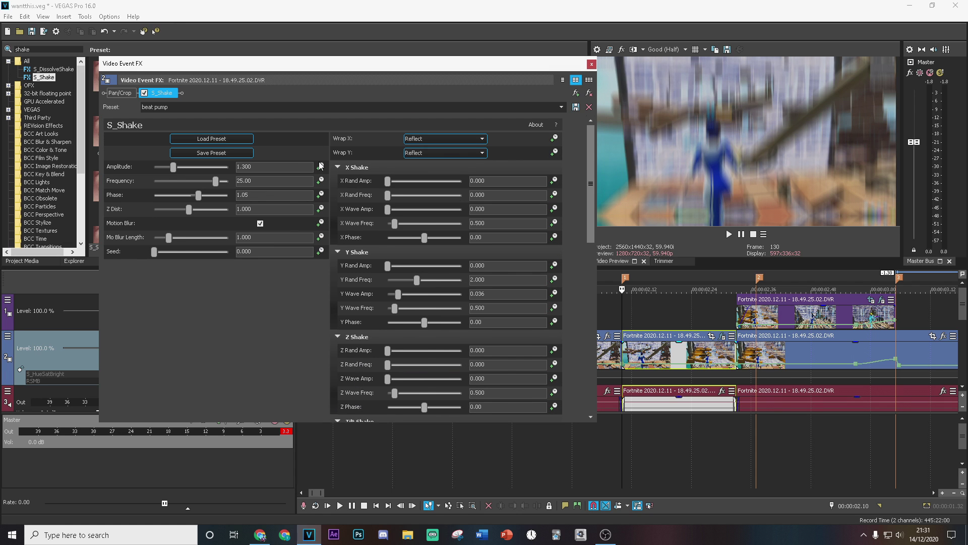
# Step: Animate the shake's Amplitude down to 0 with a keyframe at 00:00:00.06, and close the effect settings
pyautogui.click(321, 165)
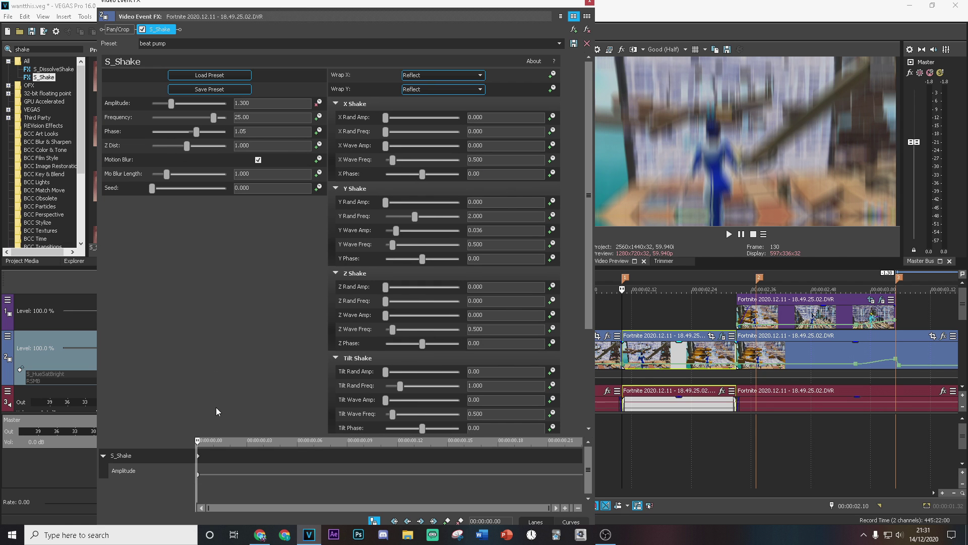
pyautogui.press('space')
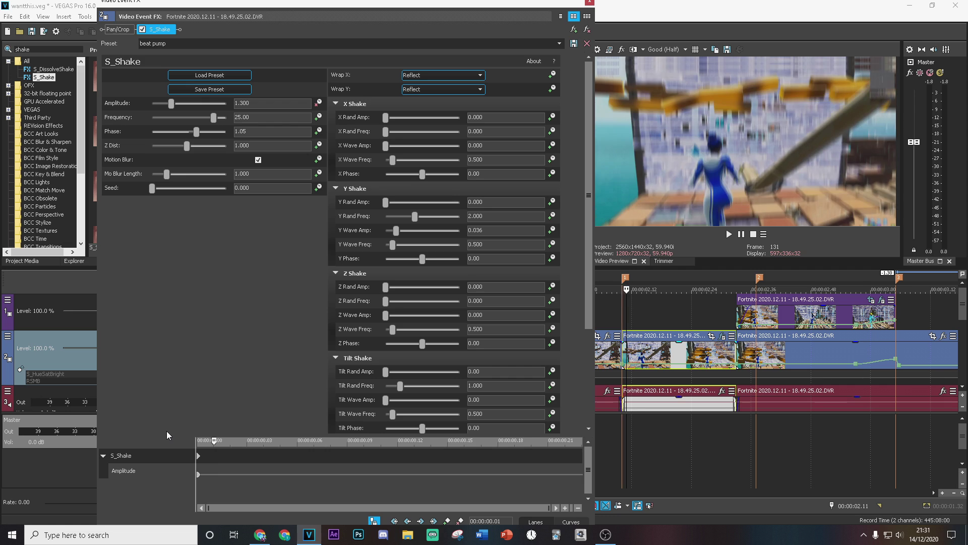
pyautogui.moveTo(258, 102); pyautogui.dragTo(182, 113)
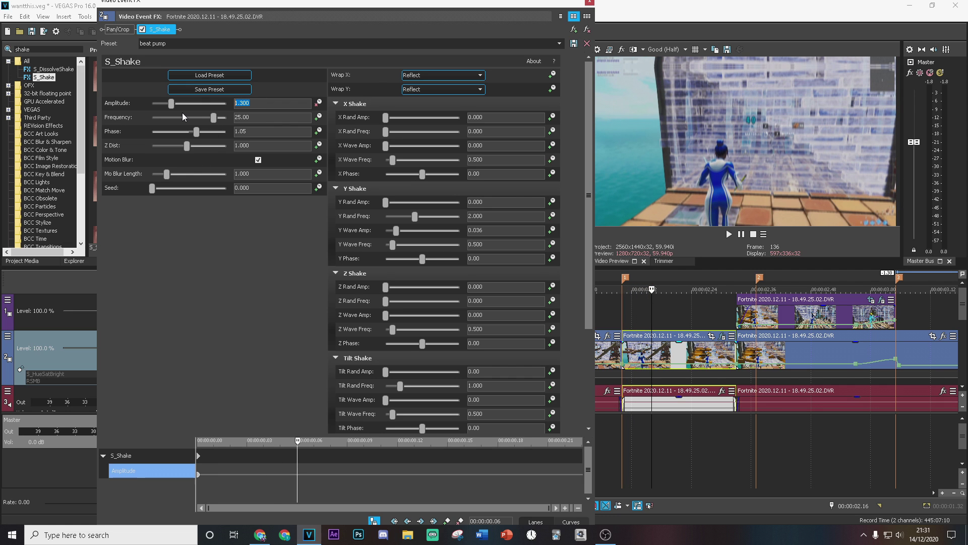
pyautogui.write('0')
pyautogui.press('Return')
pyautogui.click(589, 4)
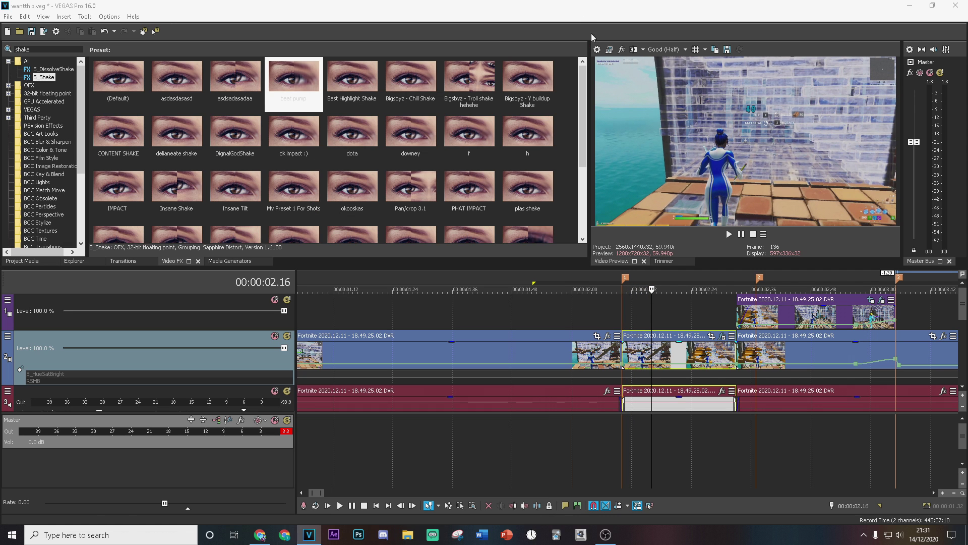
# Step: Find the S_Glint effect and apply its beat pump preset to the same segment at the first beat marker
pyautogui.click(623, 327)
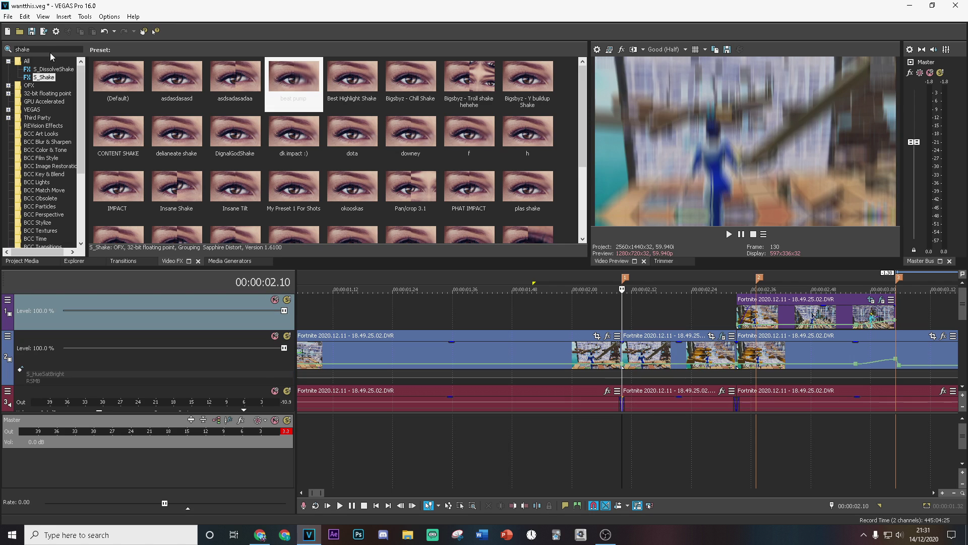
pyautogui.moveTo(48, 50); pyautogui.dragTo(2, 44)
pyautogui.write('glint')
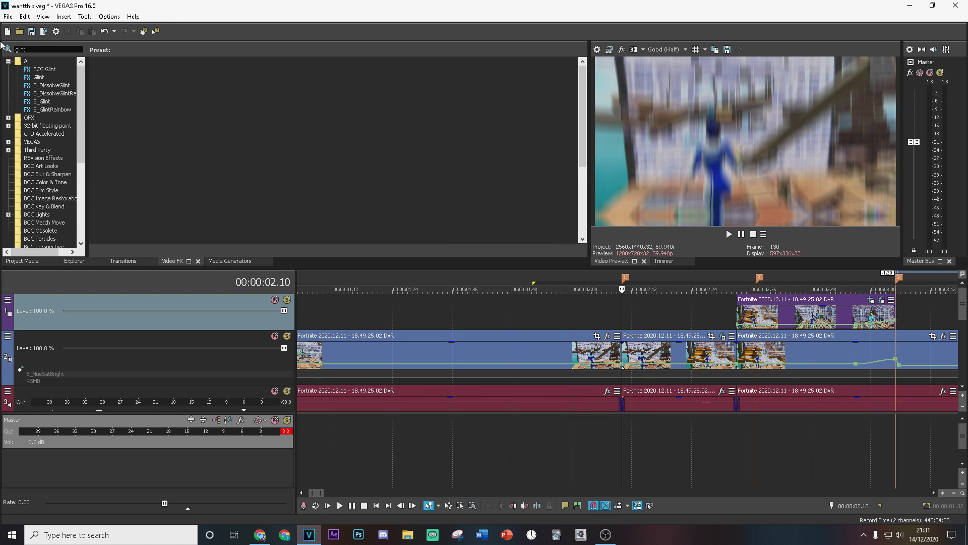
pyautogui.click(45, 101)
pyautogui.moveTo(294, 83); pyautogui.dragTo(654, 345)
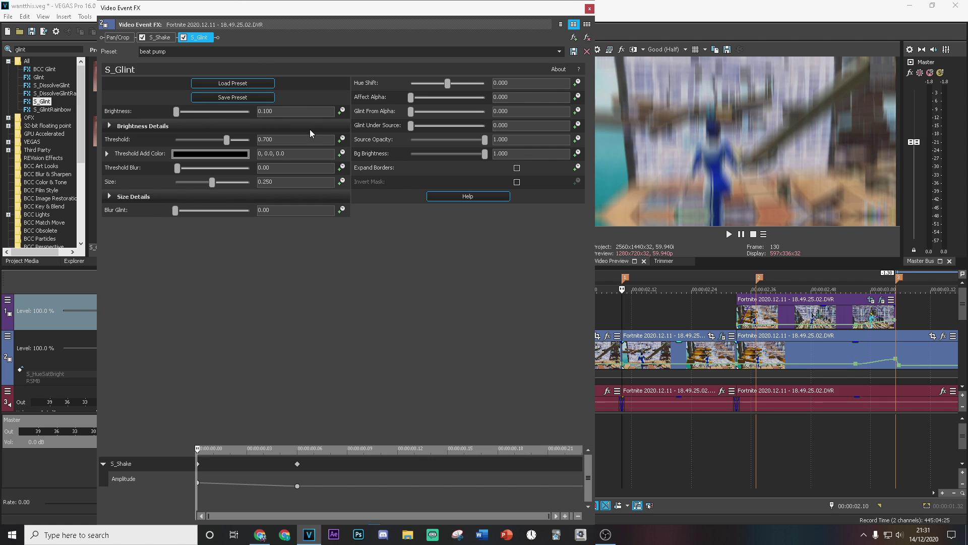
# Step: Animate the glint's Brightness down to 0 with a keyframe at 00:00:00.06, and close the effect settings
pyautogui.click(342, 111)
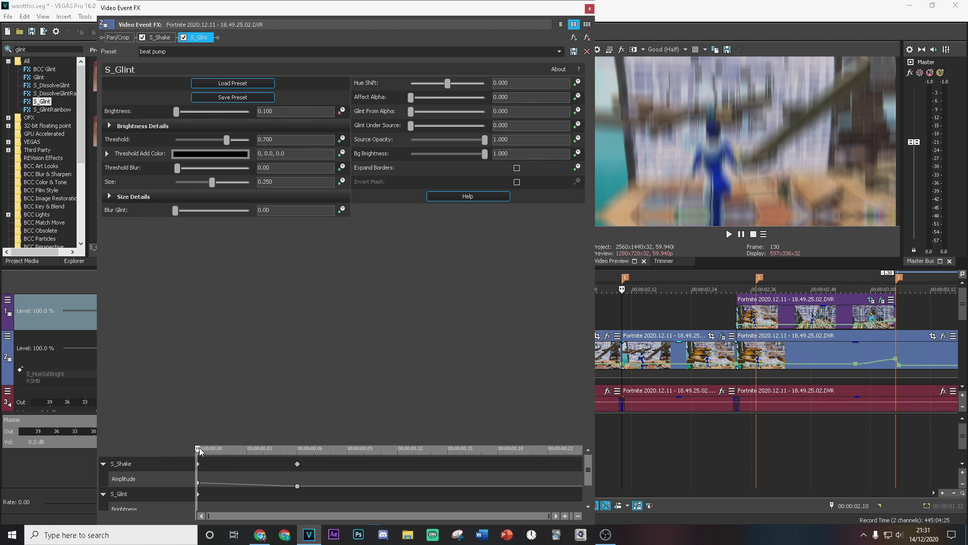
pyautogui.moveTo(196, 449); pyautogui.dragTo(299, 448)
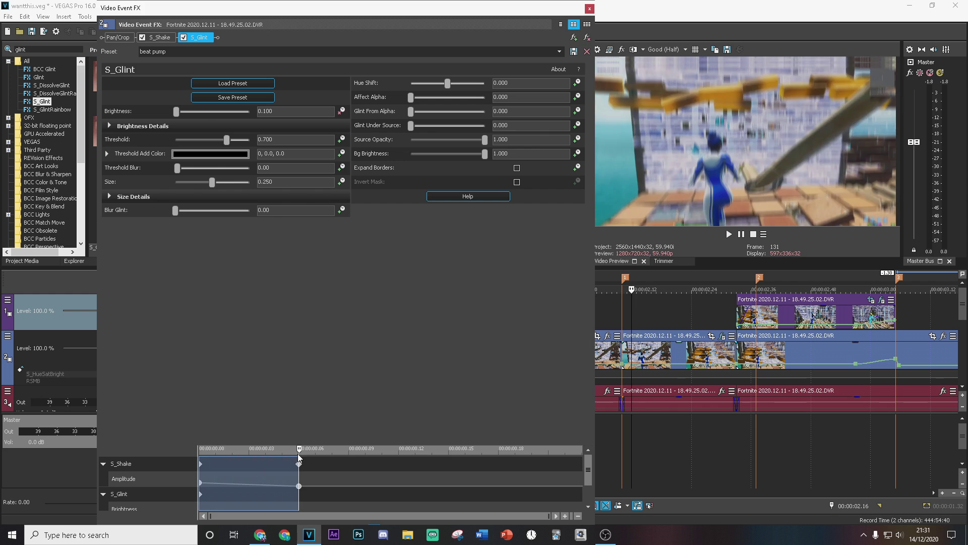
pyautogui.doubleClick(268, 111)
pyautogui.write('0')
pyautogui.press('Return')
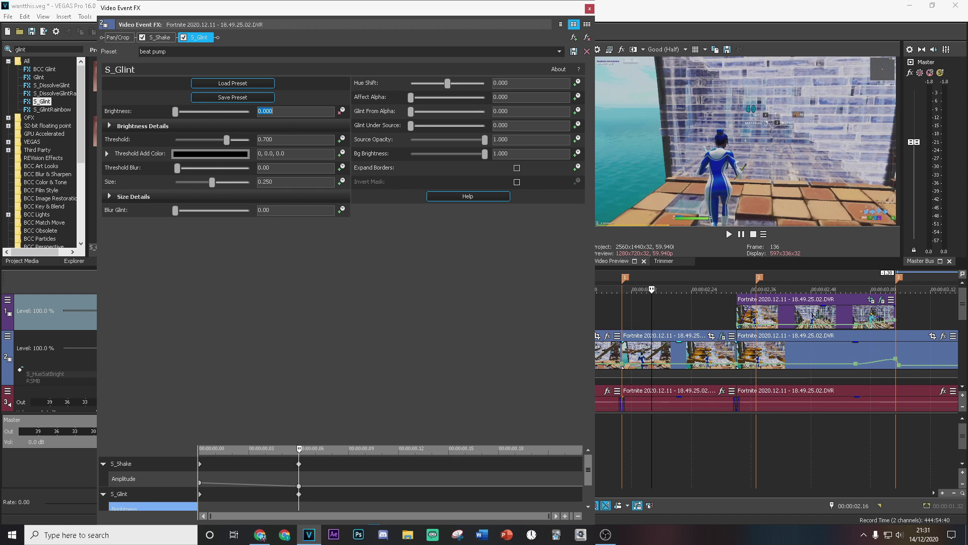
pyautogui.click(588, 10)
# Step: Play back the section from 00:00:01.58 to 00:00:02.22 to preview the shake and glint at the first beat
pyautogui.moveTo(563, 309); pyautogui.dragTo(679, 308)
pyautogui.press('space')
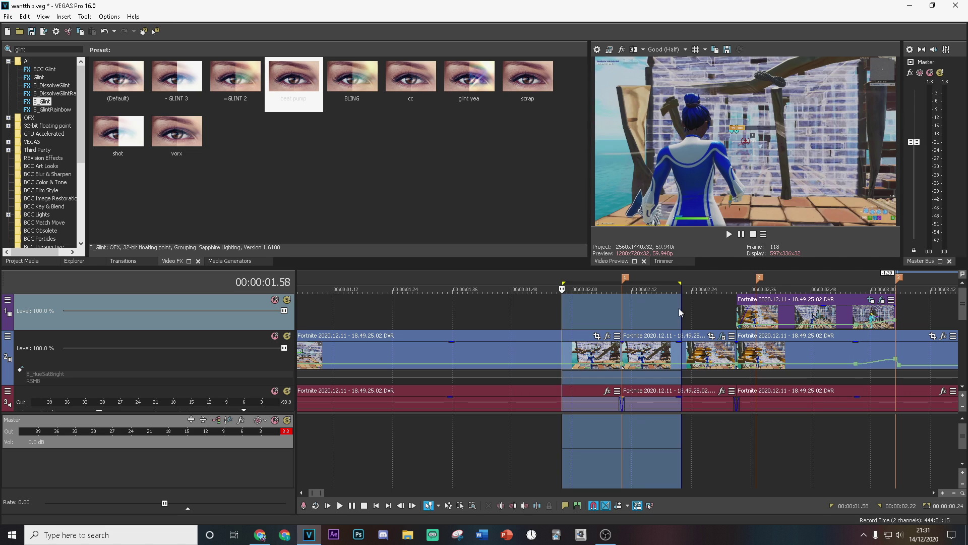
pyautogui.click(624, 315)
pyautogui.click(706, 323)
pyautogui.click(737, 317)
# Step: Split both the main clip and the glowing duplicate above it at the second beat marker, 00:00:02.37
pyautogui.click(756, 316)
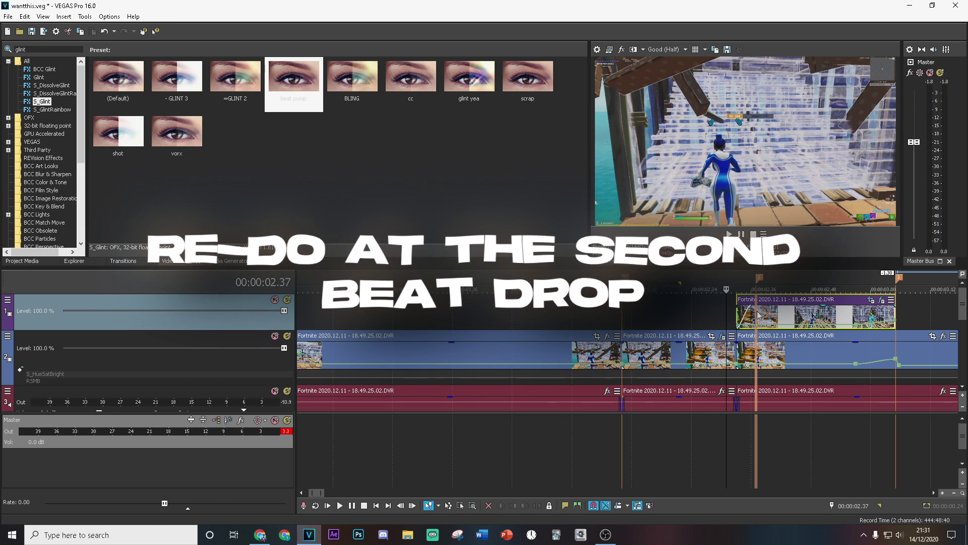
pyautogui.scroll(1, 752, 328)
pyautogui.click(659, 355)
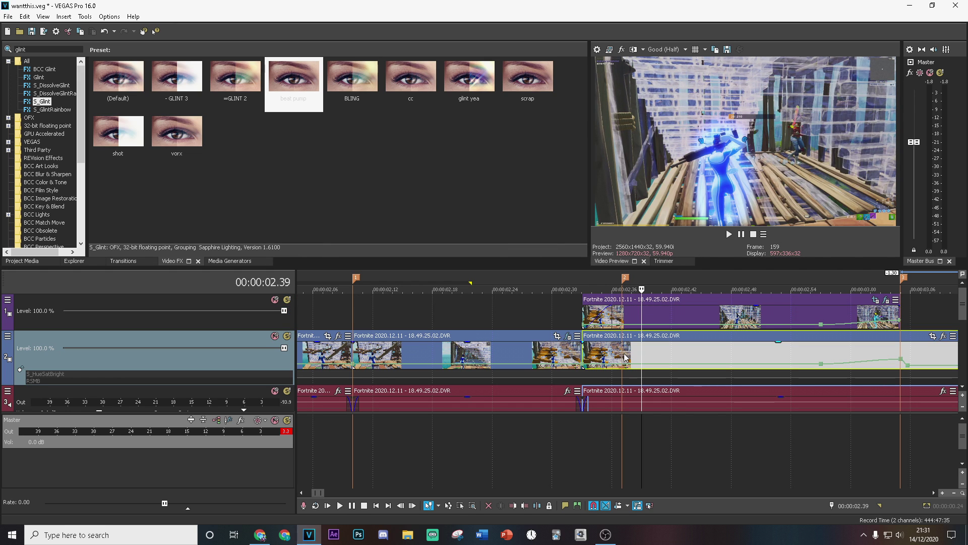
pyautogui.scroll(3, 652, 360)
pyautogui.rightClick(650, 359)
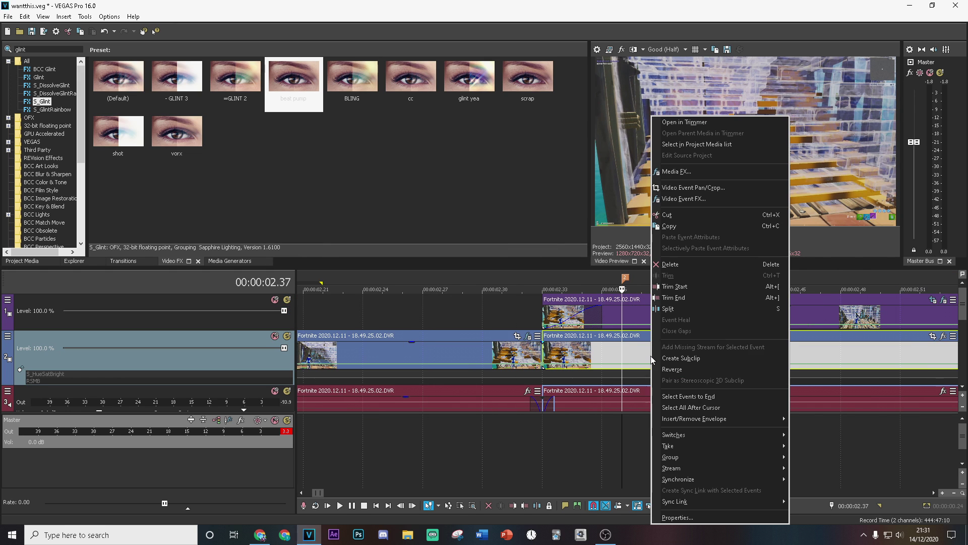
pyautogui.click(658, 319)
pyautogui.click(636, 321)
pyautogui.rightClick(637, 321)
pyautogui.click(649, 308)
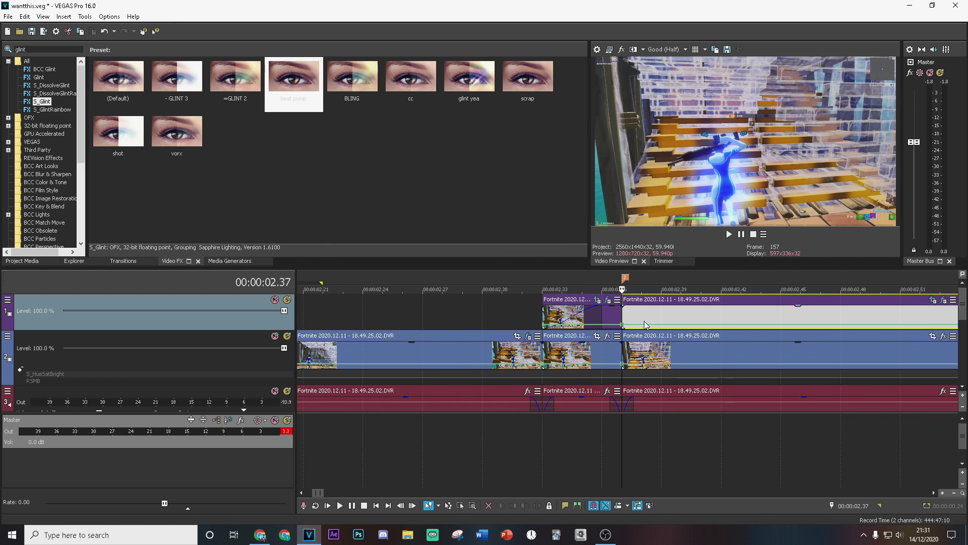
# Step: Split the main clip at the third beat marker, 00:00:03.05
pyautogui.scroll(-3, 658, 328)
pyautogui.click(827, 348)
pyautogui.scroll(3, 800, 348)
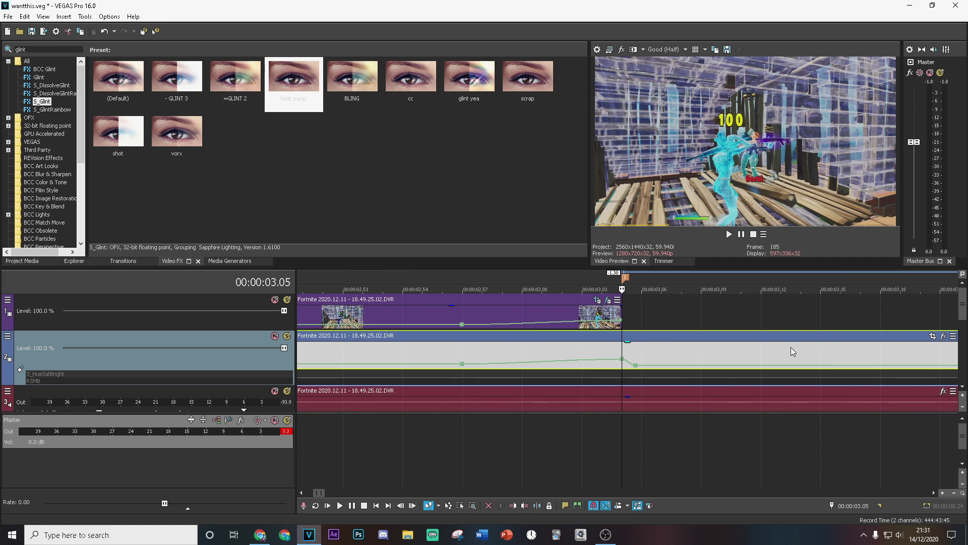
pyautogui.rightClick(660, 353)
pyautogui.click(681, 311)
pyautogui.scroll(-3, 681, 323)
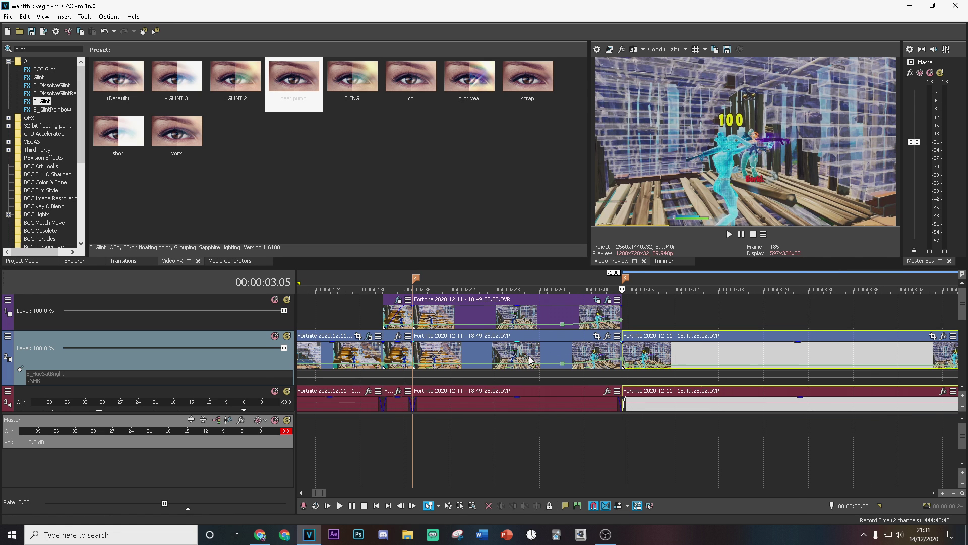
# Step: Apply the S_Glint beat pump preset to the main clip at the second beat marker and enable animation for its Brightness
pyautogui.click(442, 352)
pyautogui.click(416, 351)
pyautogui.moveTo(303, 88); pyautogui.dragTo(440, 362)
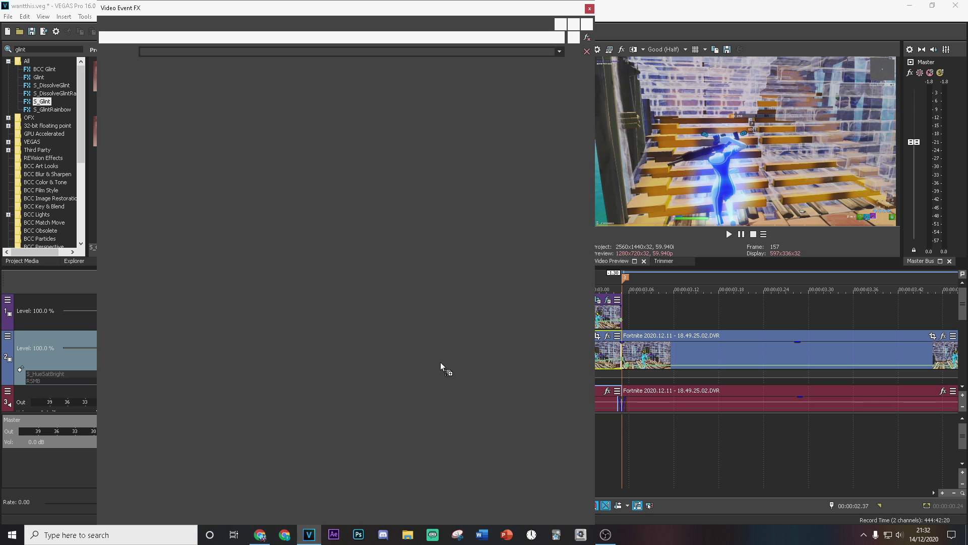
pyautogui.click(341, 111)
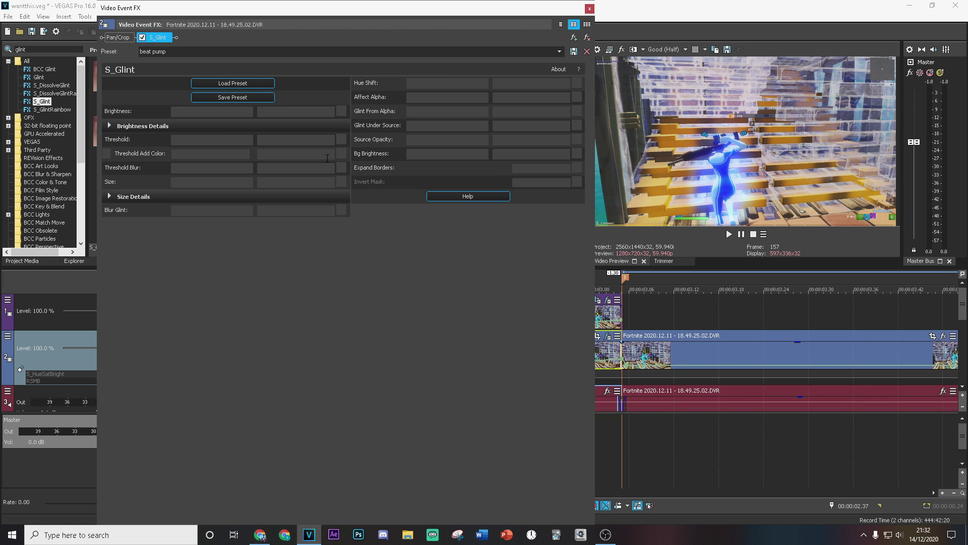
# Step: Animate the second beat's glint Brightness down to 0 with a keyframe at 00:00:00.06, and close the effect settings
pyautogui.press('Right')
pyautogui.press('Right')
pyautogui.press('Right')
pyautogui.press('Right')
pyautogui.press('Right')
pyautogui.press('Right')
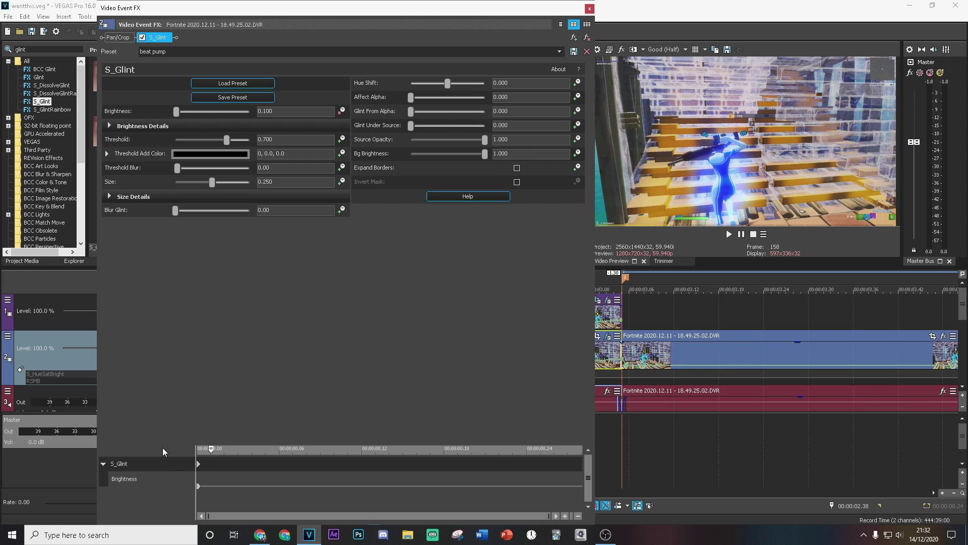
pyautogui.moveTo(283, 112); pyautogui.dragTo(165, 100)
pyautogui.write('0')
pyautogui.press('Return')
pyautogui.click(590, 9)
# Step: Find the S_Shake effect and apply its beat pump preset to the main clip after the second beat marker
pyautogui.moveTo(51, 49); pyautogui.dragTo(2, 49)
pyautogui.write('shake')
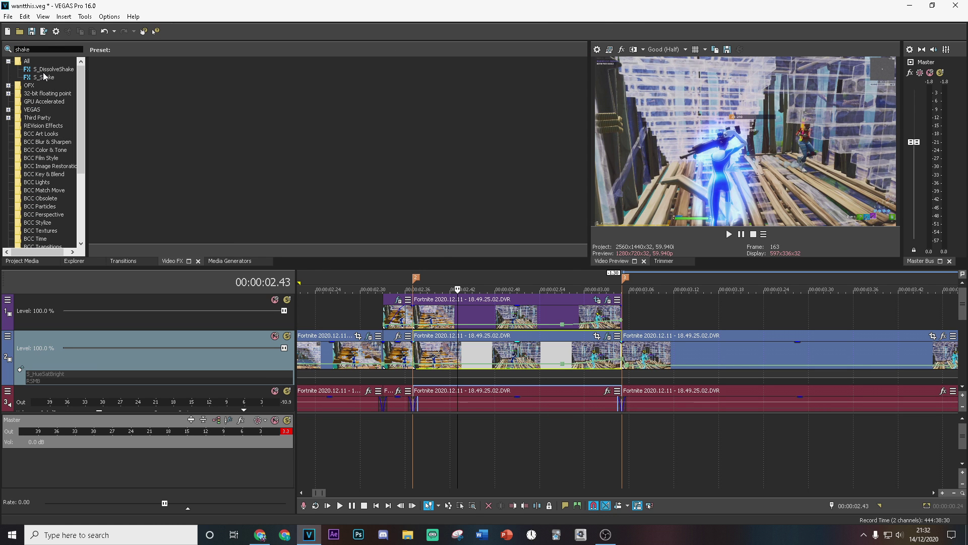
pyautogui.click(45, 77)
pyautogui.moveTo(294, 84); pyautogui.dragTo(452, 355)
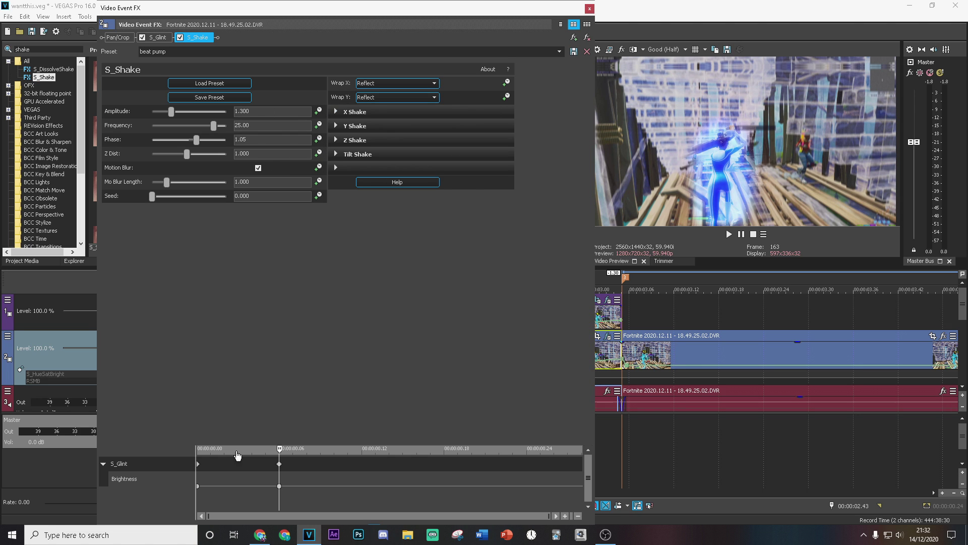
# Step: Animate the shake's Amplitude down to 0 with a keyframe at 00:00:00.06, and close the effect settings
pyautogui.moveTo(278, 454)
pyautogui.mouseDown()
pyautogui.moveTo(198, 454)
pyautogui.moveTo(279, 454)
pyautogui.mouseUp()
pyautogui.click(318, 111)
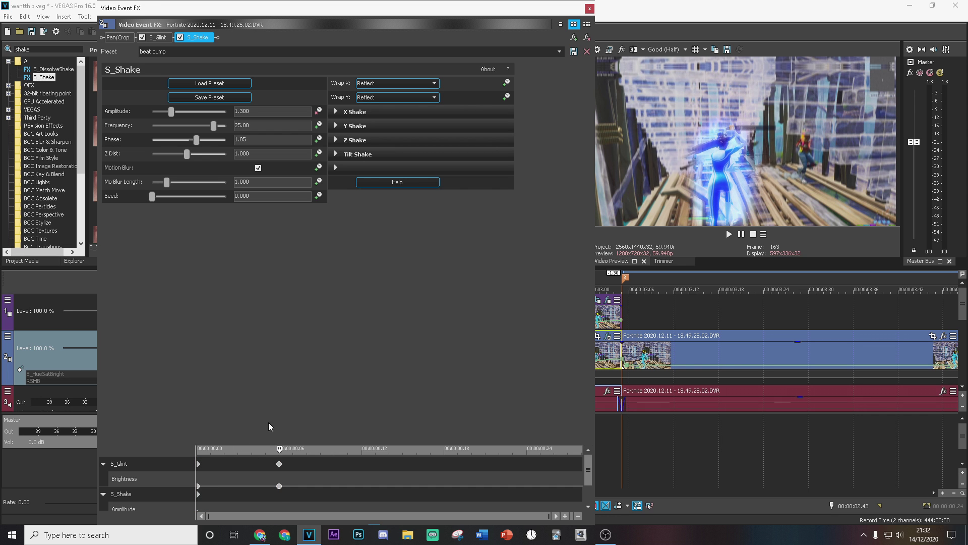
pyautogui.click(255, 111)
pyautogui.press('Return')
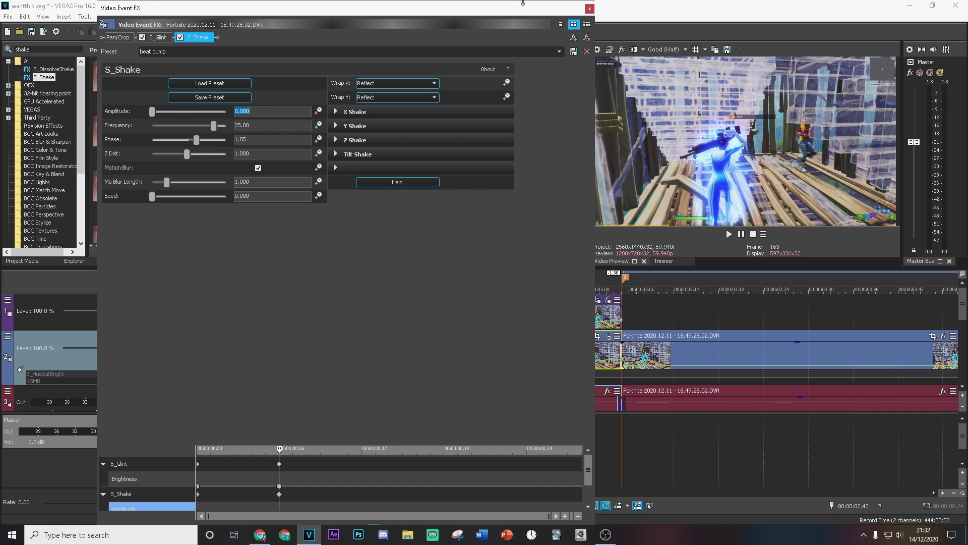
pyautogui.click(590, 9)
# Step: Apply the Color Corrector (Secondary) isolate blue preset to the main clip after the second beat marker
pyautogui.click(416, 353)
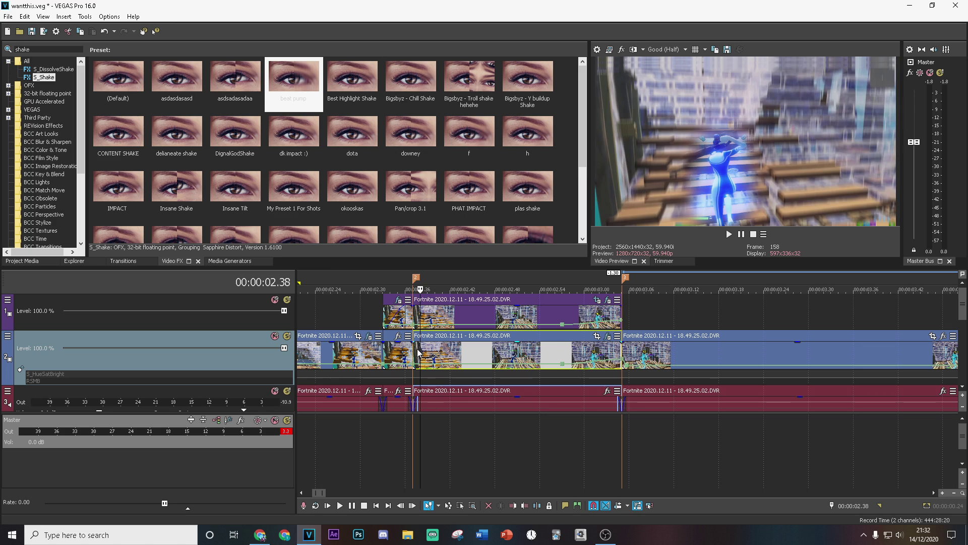
pyautogui.click(71, 49)
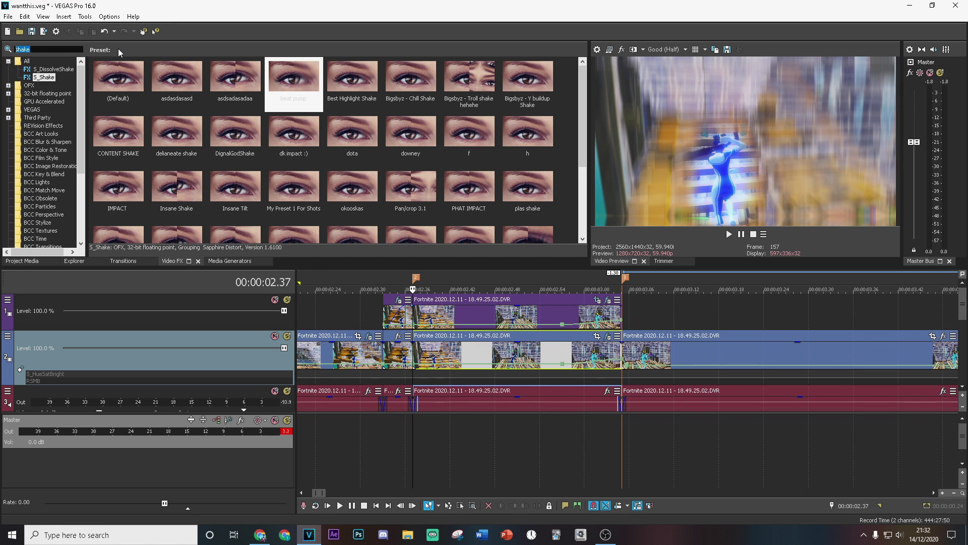
pyautogui.write('is')
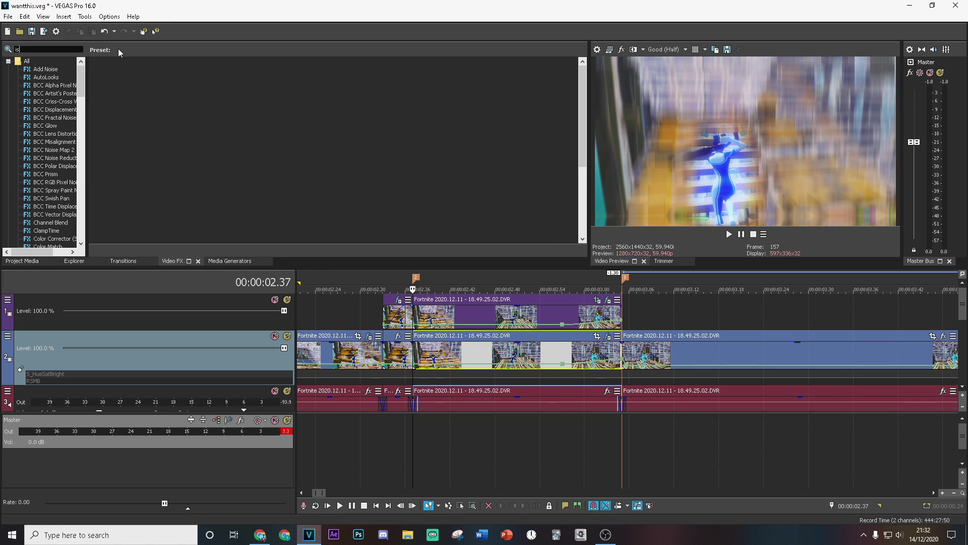
pyautogui.write('ola')
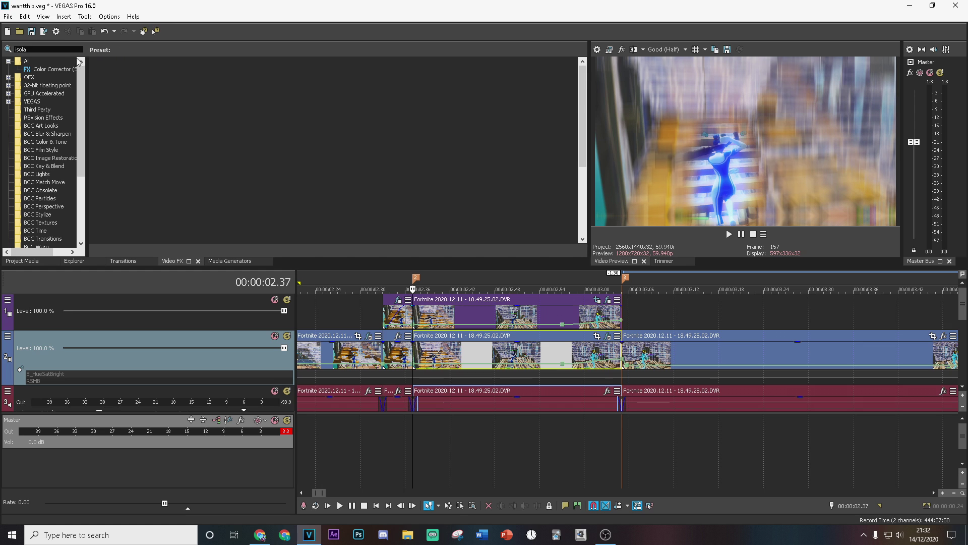
pyautogui.click(52, 69)
pyautogui.moveTo(177, 132); pyautogui.dragTo(482, 298)
pyautogui.moveTo(446, 350); pyautogui.dragTo(446, 350)
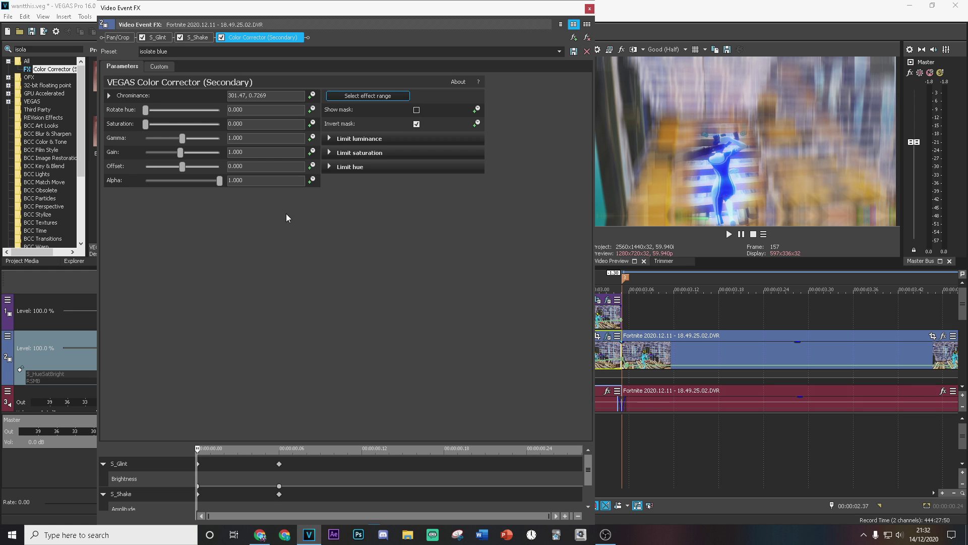
pyautogui.click(160, 67)
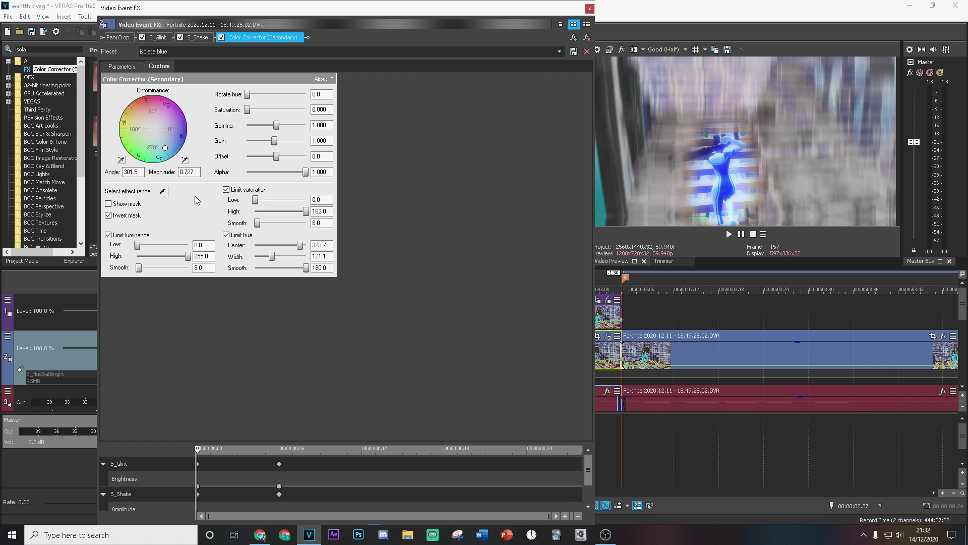
pyautogui.click(589, 9)
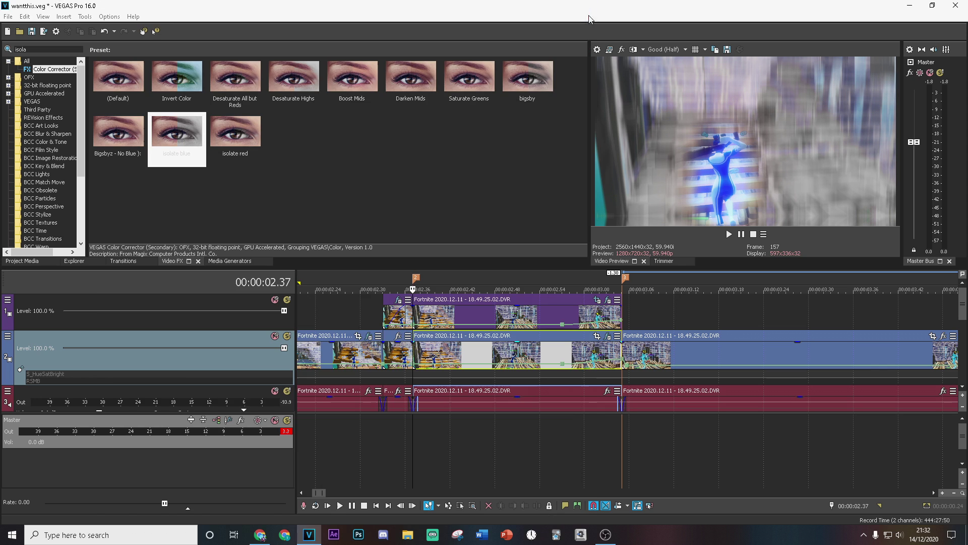
# Step: Apply the same isolate blue color correction to the glowing duplicate above the main clip
pyautogui.click(481, 351)
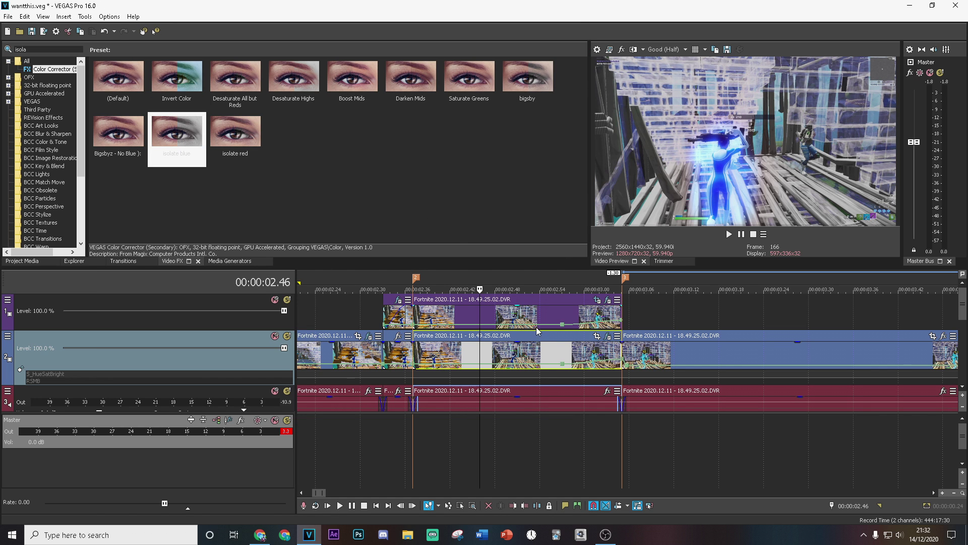
pyautogui.moveTo(178, 137); pyautogui.dragTo(494, 313)
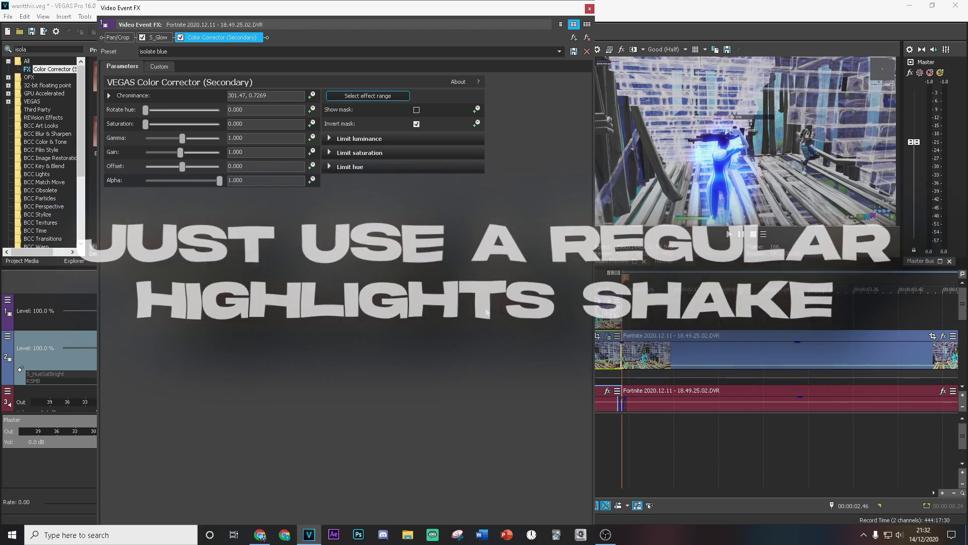
pyautogui.click(589, 9)
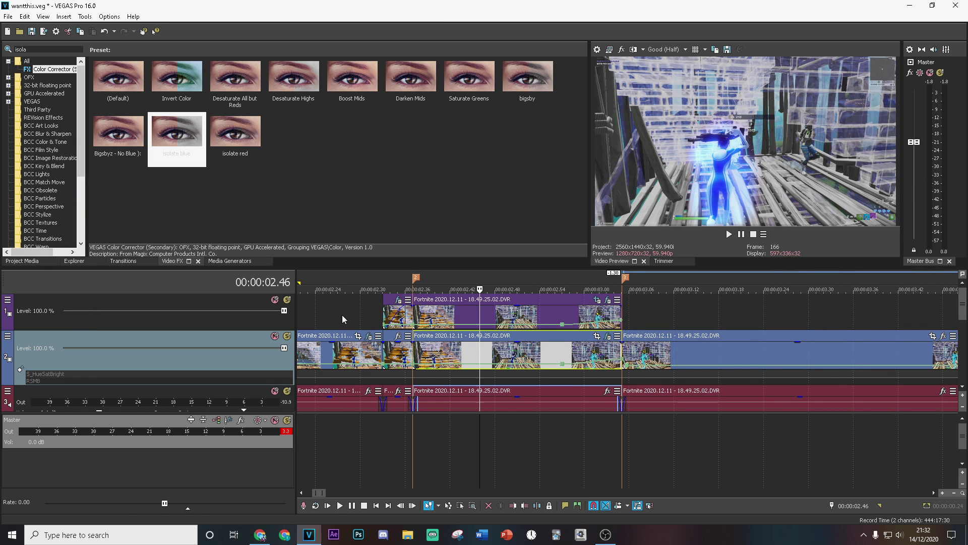
# Step: Play back the section from 00:00:02.28 to 00:00:02.47 to preview the effects at the second beat
pyautogui.moveTo(342, 319); pyautogui.dragTo(488, 323)
pyautogui.press('space')
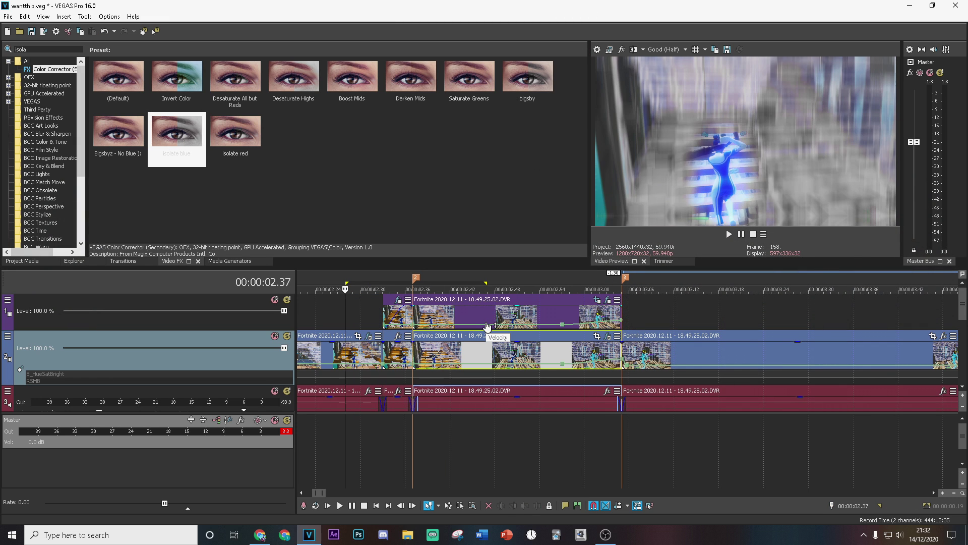
pyautogui.press('space')
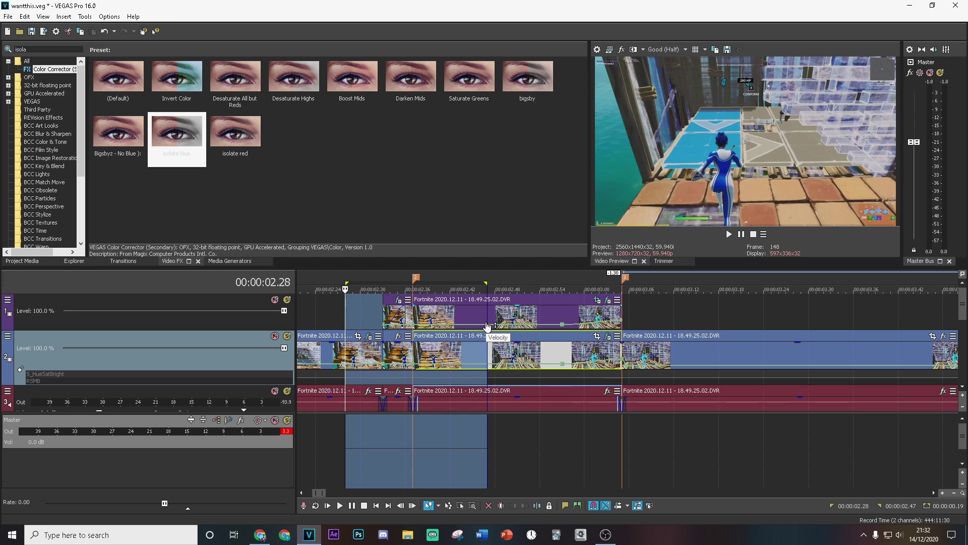
pyautogui.press('space')
pyautogui.press('space')
# Step: Find the S_FilmDamage effect and apply its build up damage preset to the main clip after the second beat marker
pyautogui.click(413, 353)
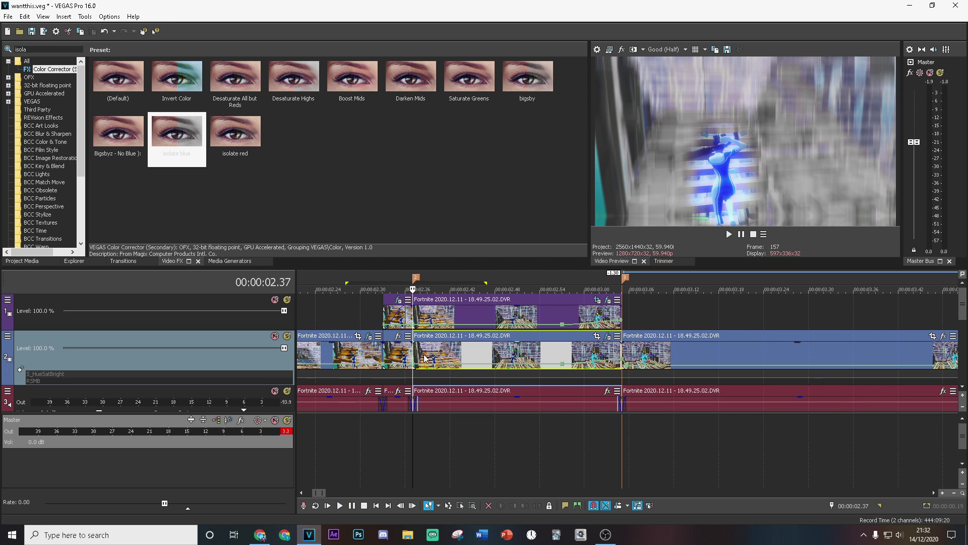
pyautogui.scroll(1, 429, 359)
pyautogui.scroll(-1, 442, 359)
pyautogui.click(47, 51)
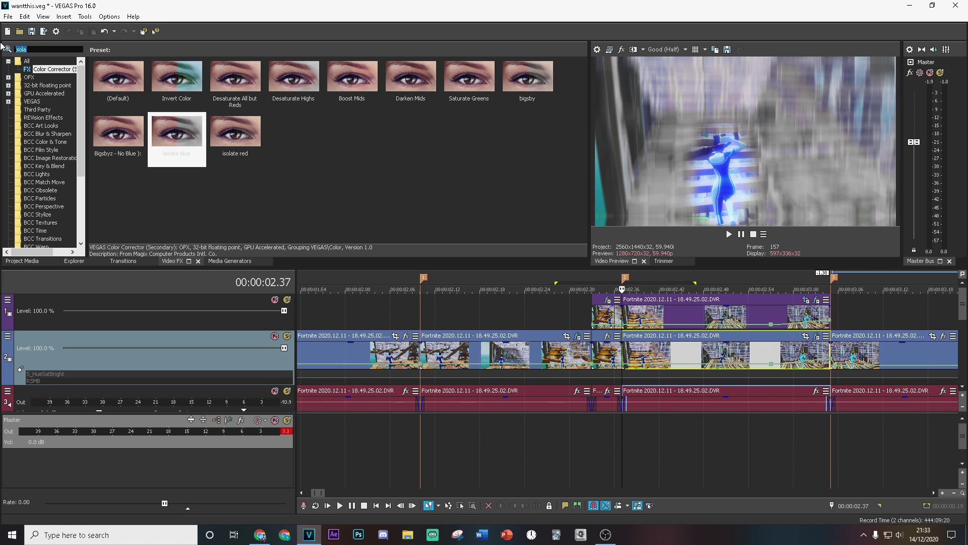
pyautogui.write('filmdam')
pyautogui.click(51, 68)
pyautogui.moveTo(352, 80); pyautogui.dragTo(636, 354)
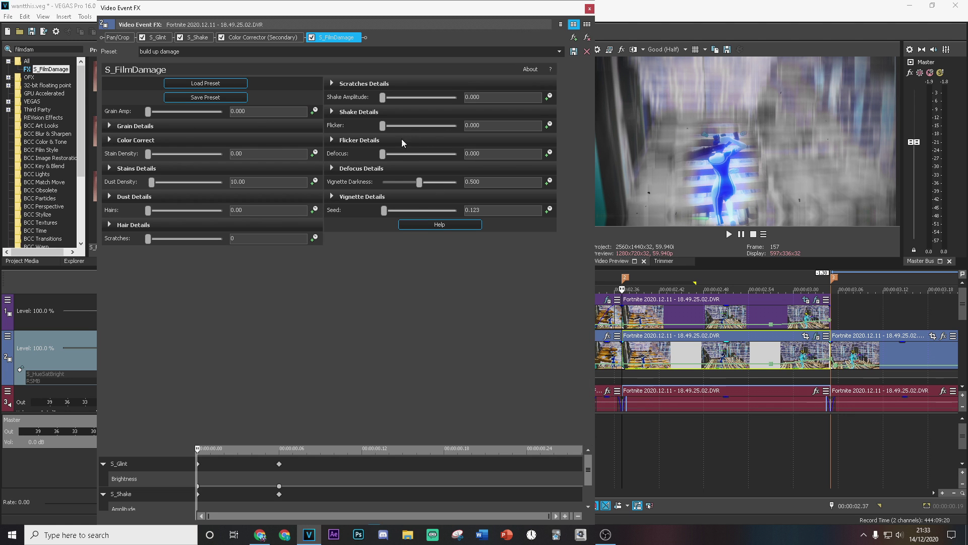
pyautogui.click(590, 8)
# Step: Apply the build up damage preset to the glowing duplicate as well, and play back the result
pyautogui.moveTo(354, 84); pyautogui.dragTo(629, 314)
pyautogui.click(590, 9)
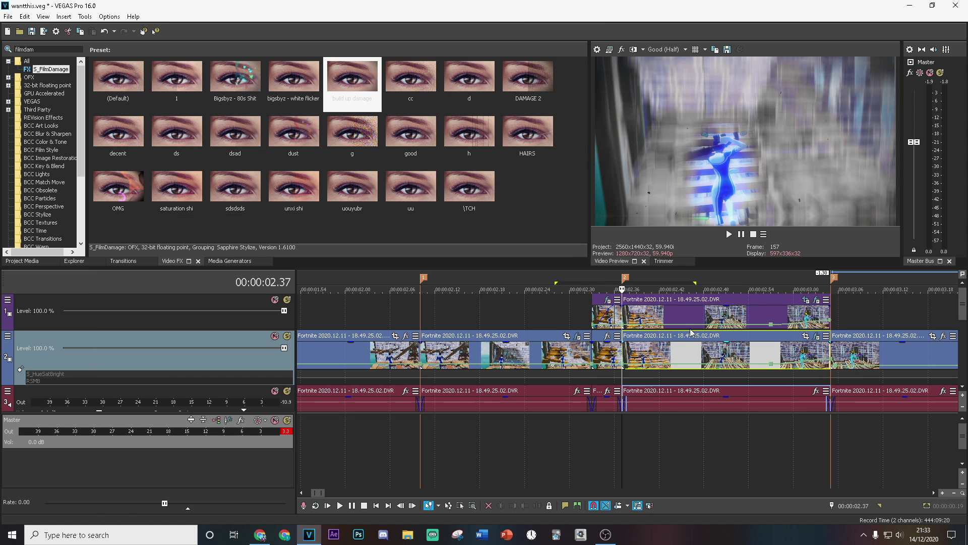
pyautogui.click(675, 318)
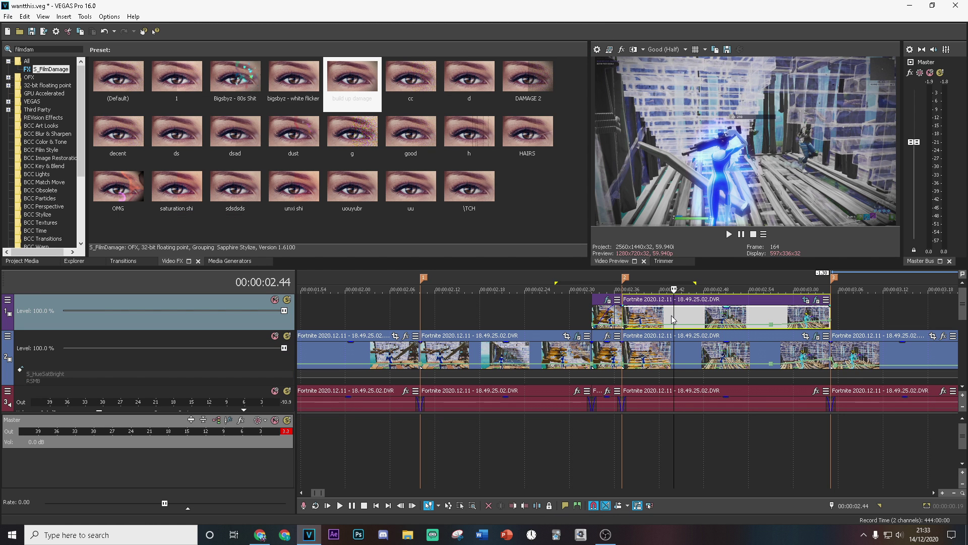
pyautogui.press('space')
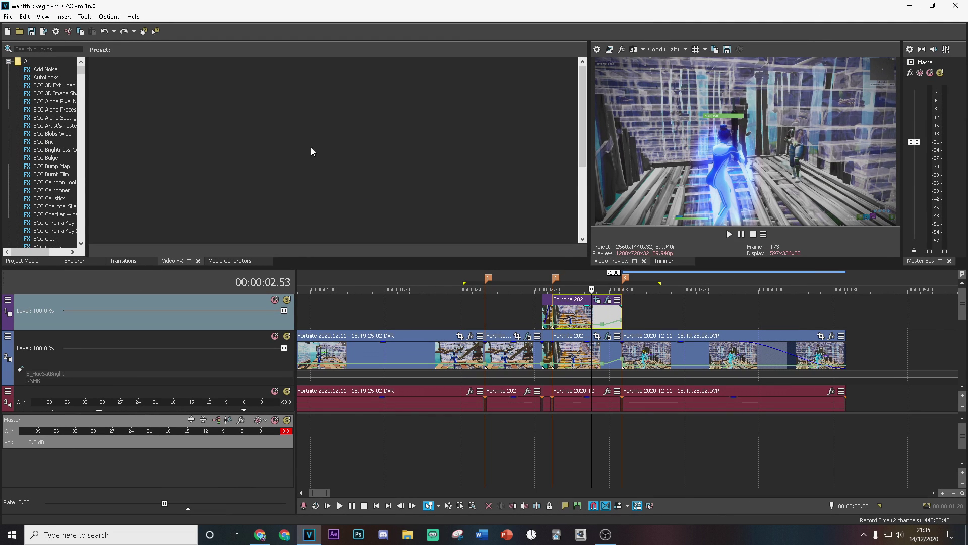
# Step: Find the Pinch/Punch effect and apply its Medium Pinch preset to the glowing duplicate before the third beat marker
pyautogui.click(44, 50)
pyautogui.write('pinch')
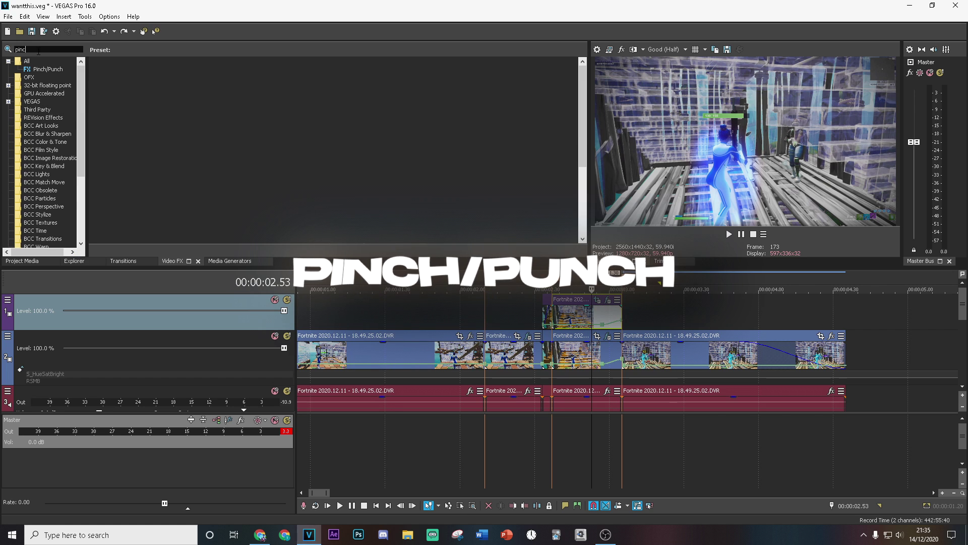
pyautogui.click(53, 70)
pyautogui.moveTo(294, 81); pyautogui.dragTo(374, 197)
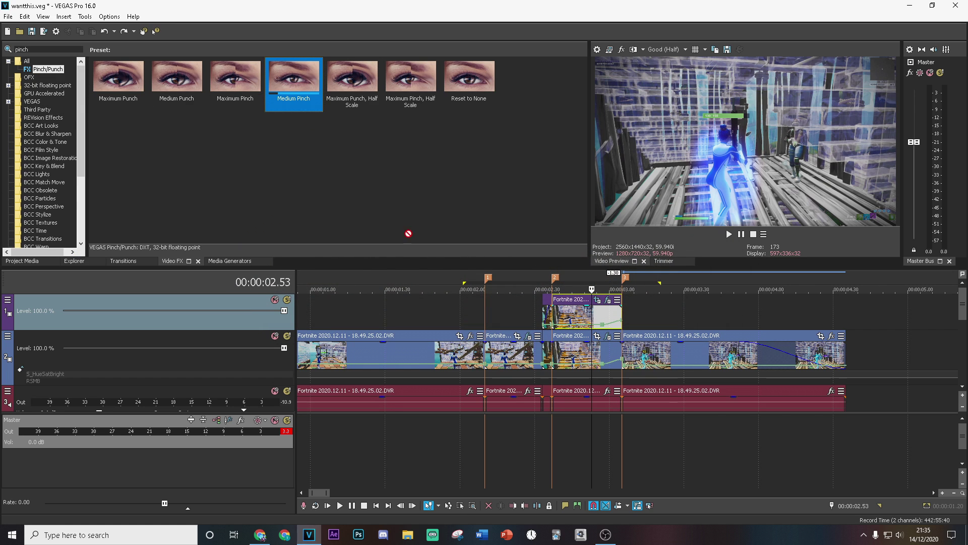
pyautogui.moveTo(610, 313); pyautogui.dragTo(609, 314)
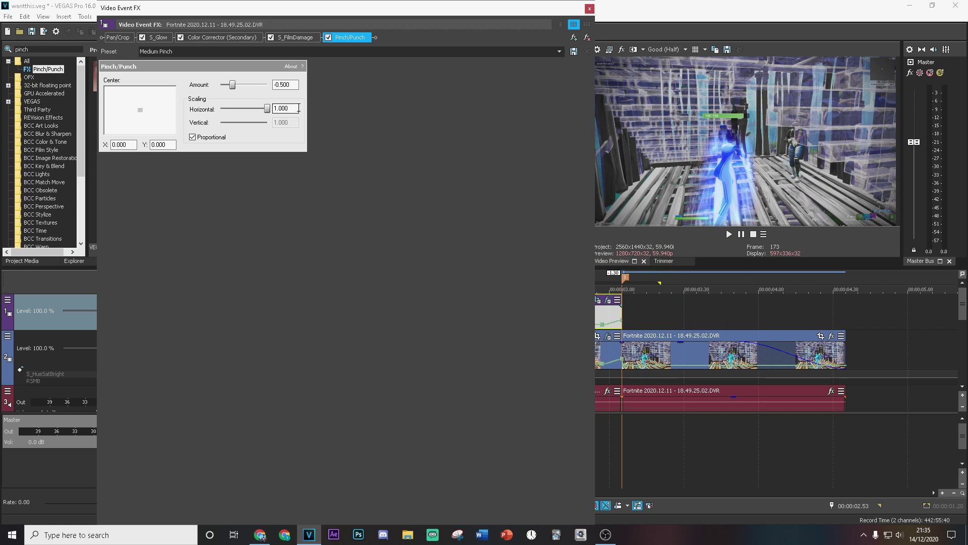
# Step: Set the starting Pinch/Punch Amount to 0 and show the effect's keyframe timeline for animation
pyautogui.click(290, 89)
pyautogui.write('0')
pyautogui.press('Return')
pyautogui.moveTo(452, 10); pyautogui.dragTo(443, 56)
pyautogui.click(142, 387)
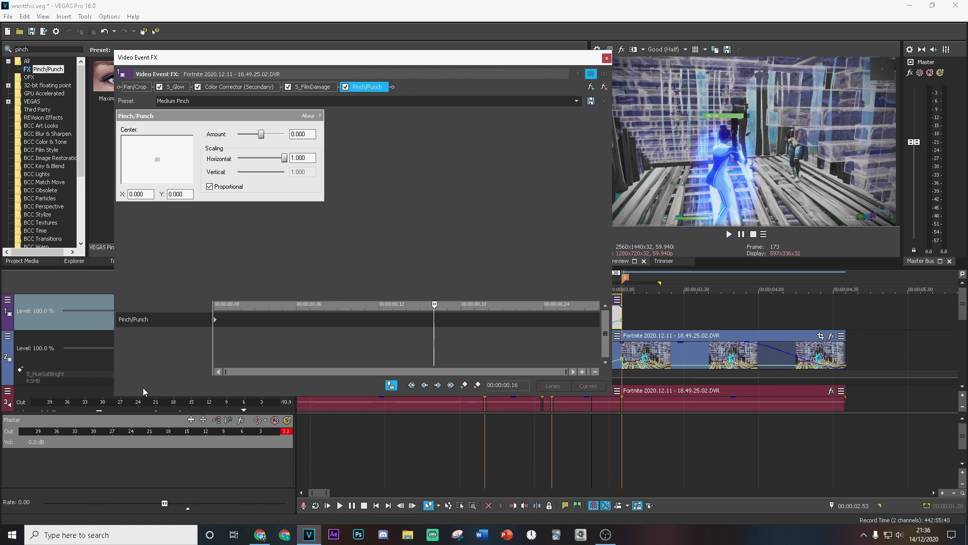
pyautogui.click(215, 320)
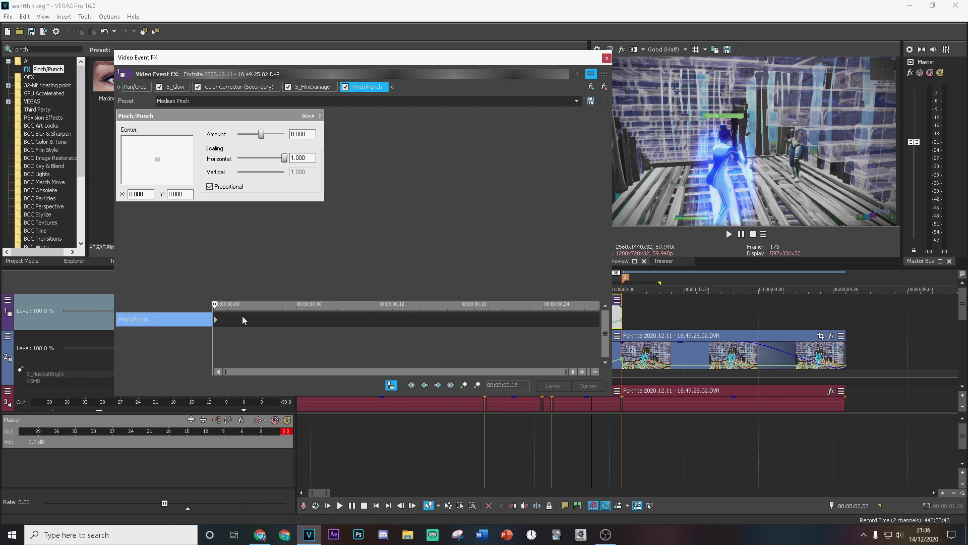
# Step: Move the zero-amount Pinch/Punch keyframe to 00:00:00.18, ten frames before the third beat marker
pyautogui.moveTo(214, 305); pyautogui.dragTo(800, 315)
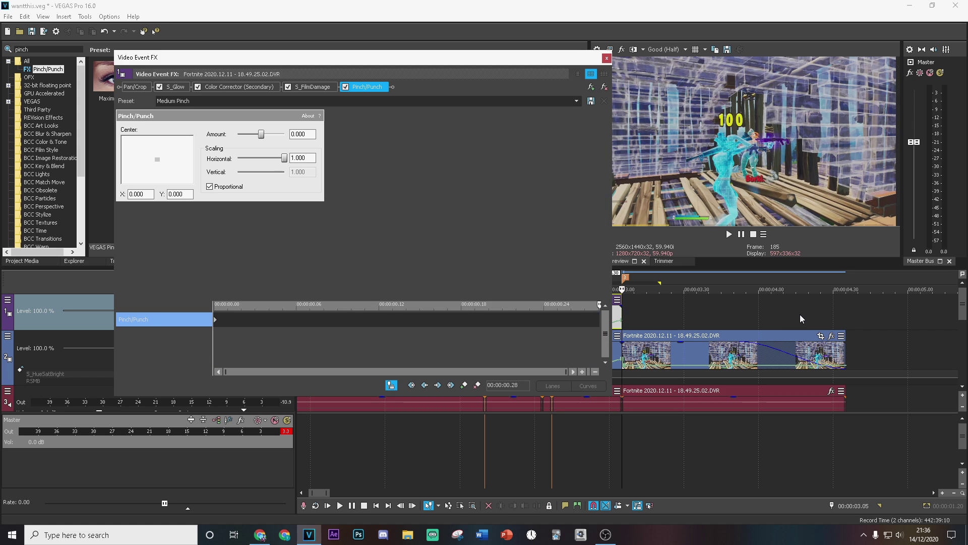
pyautogui.press('Left')
pyautogui.press('Left')
pyautogui.press('Left')
pyautogui.press('Left')
pyautogui.press('Left')
pyautogui.press('Left')
pyautogui.press('Left')
pyautogui.press('Left')
pyautogui.press('Left')
pyautogui.press('Left')
pyautogui.moveTo(215, 320); pyautogui.dragTo(472, 339)
# Step: Add a keyframe changing the Pinch/Punch Amount at the end of the event, 00:00:00.28, and close the effect settings
pyautogui.moveTo(462, 305); pyautogui.dragTo(682, 305)
pyautogui.moveTo(308, 132); pyautogui.dragTo(238, 134)
pyautogui.click(461, 320)
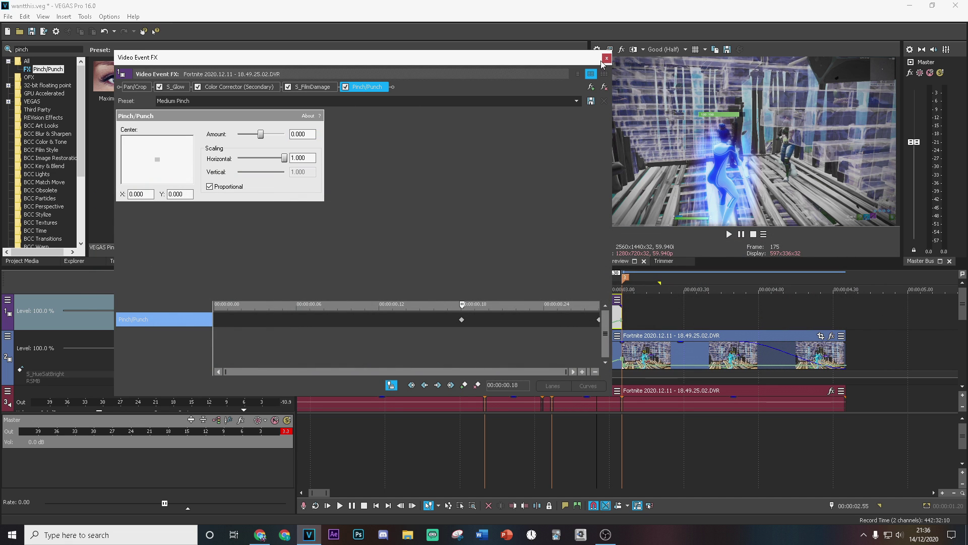
pyautogui.click(607, 58)
# Step: Apply the Medium Pinch preset to the lower-track clip just before the third beat marker
pyautogui.moveTo(297, 84); pyautogui.dragTo(605, 350)
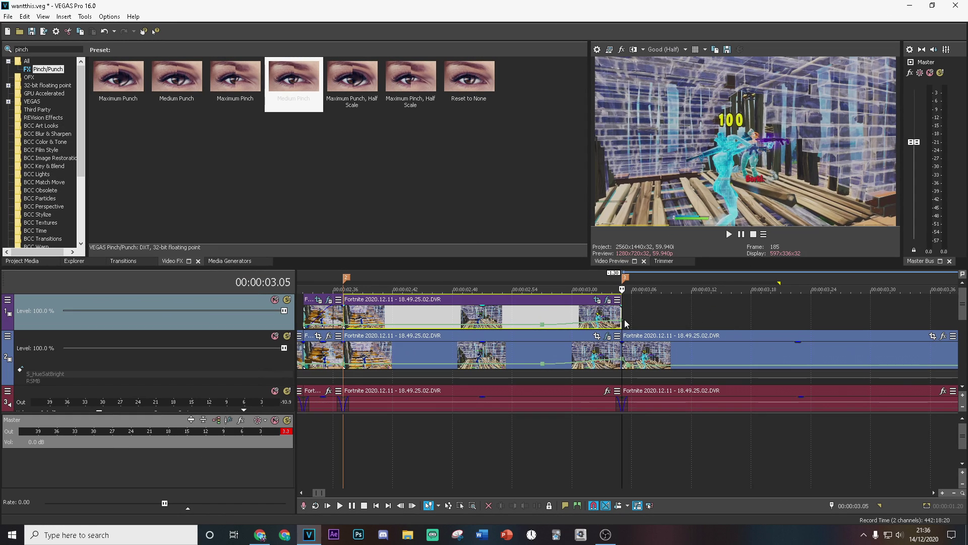
pyautogui.scroll(-4, 637, 320)
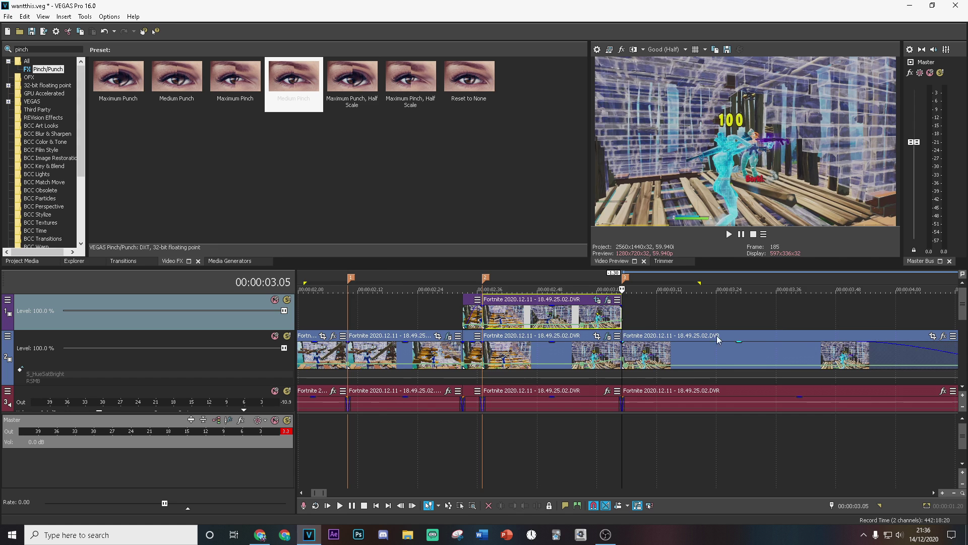
# Step: Find the S_Flicker effect and apply its clean flicker preset to the lower-track clip after the third beat marker
pyautogui.moveTo(56, 49); pyautogui.dragTo(1, 47)
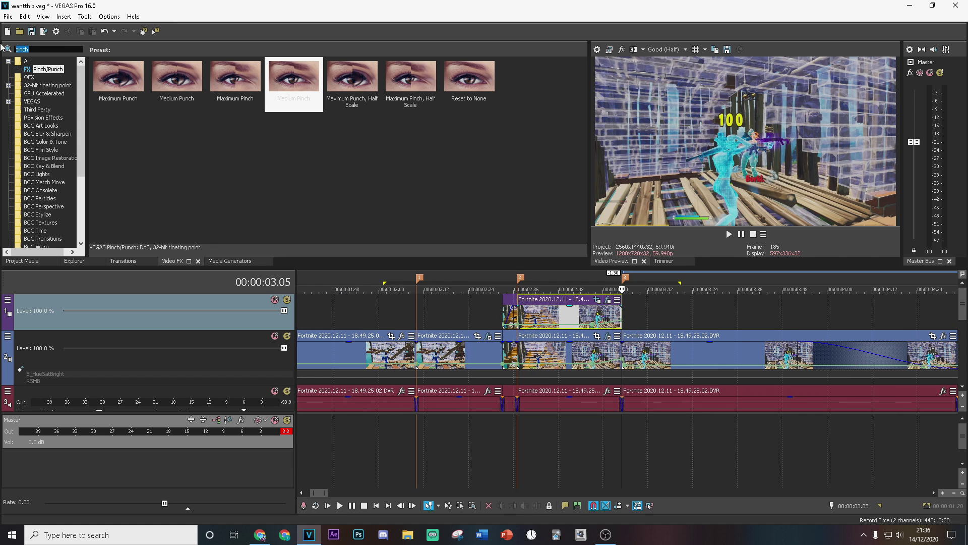
pyautogui.write('clean')
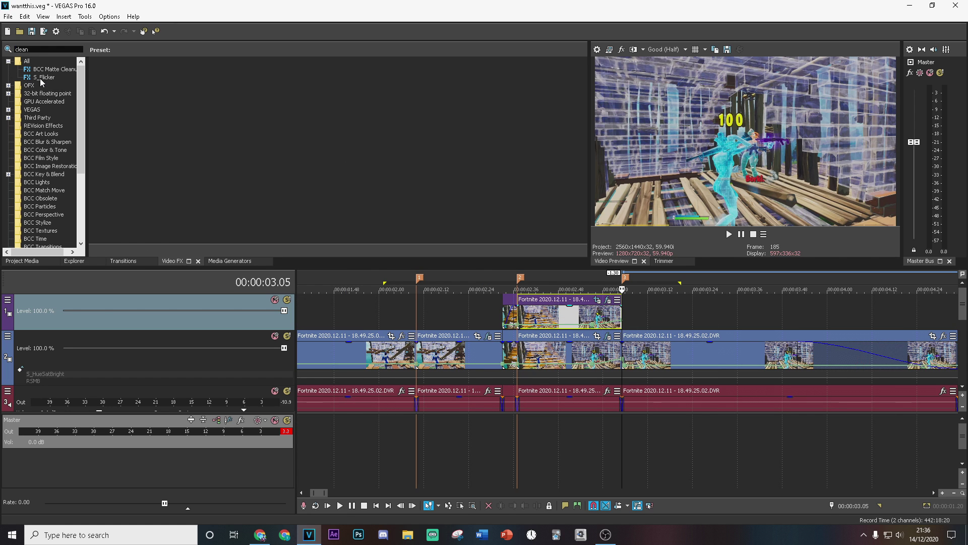
pyautogui.click(41, 78)
pyautogui.moveTo(296, 83); pyautogui.dragTo(683, 358)
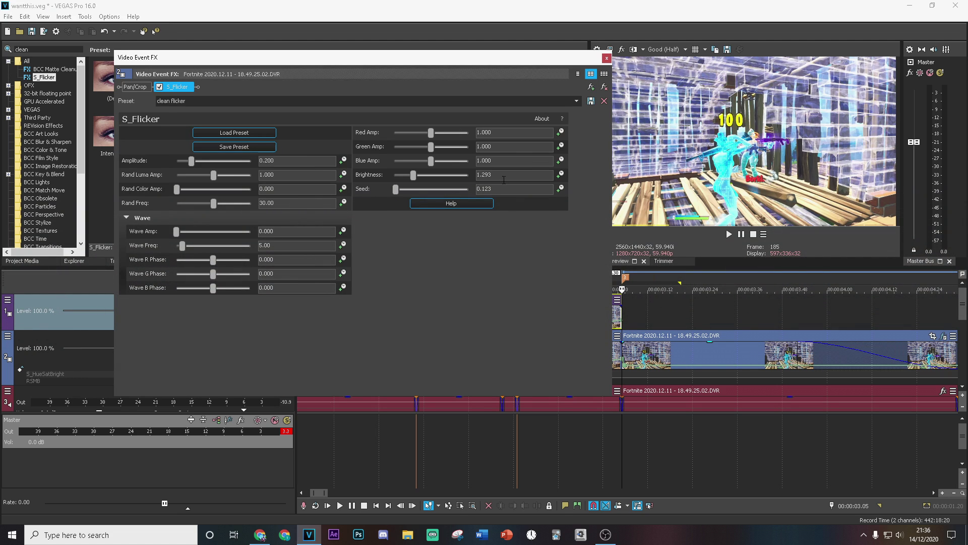
# Step: Animate the S_Flicker Amplitude to reach 0 at 00:00:01.12 in the clip, and close the effect settings
pyautogui.click(343, 160)
pyautogui.moveTo(216, 314); pyautogui.dragTo(523, 313)
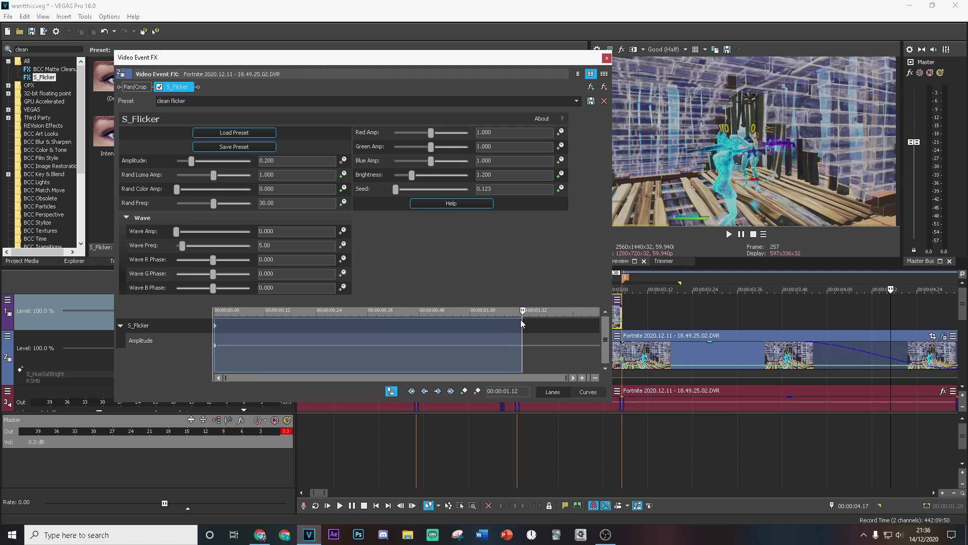
pyautogui.moveTo(301, 162); pyautogui.dragTo(211, 156)
pyautogui.write('0')
pyautogui.press('Return')
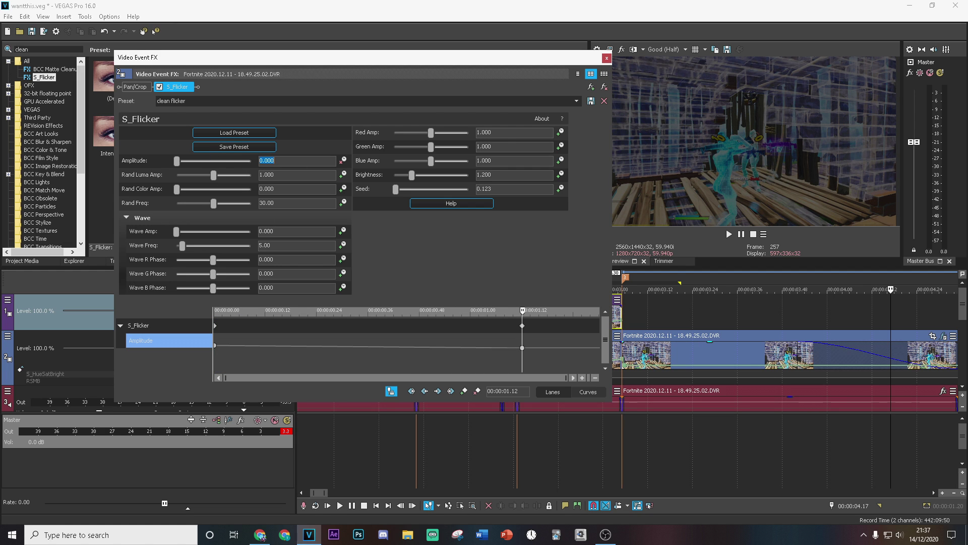
pyautogui.click(606, 58)
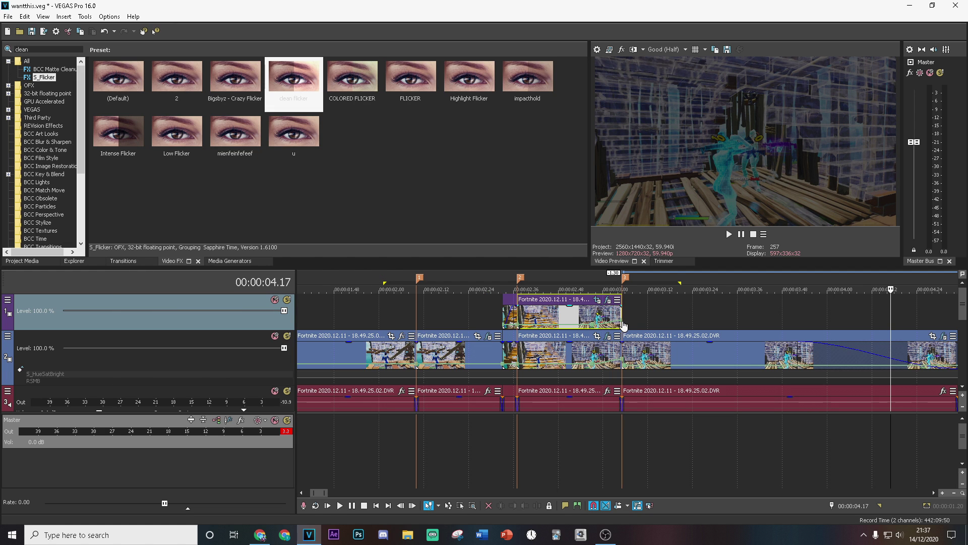
# Step: Return to the third beat marker, find S_Shake and apply its DignalGodShake preset to the clip after the marker
pyautogui.click(626, 317)
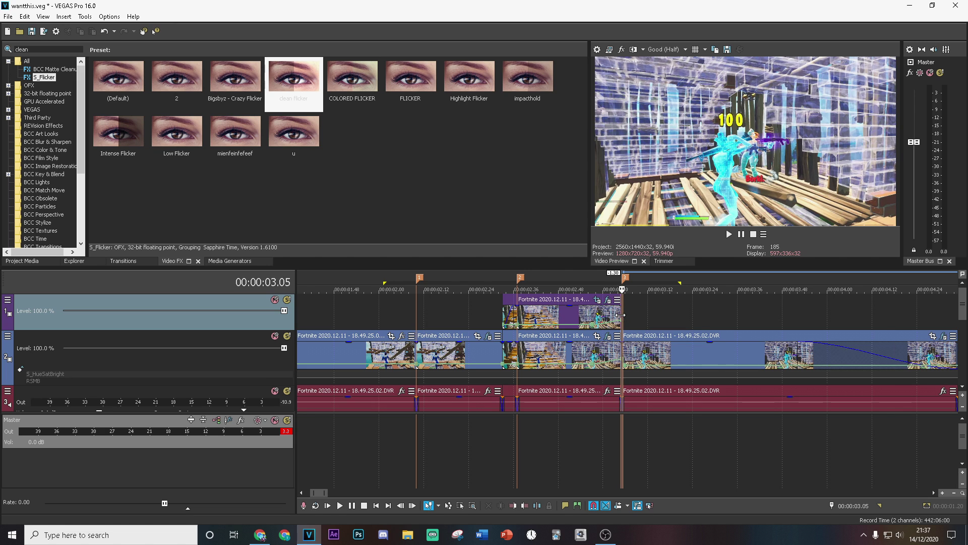
pyautogui.click(9, 50)
pyautogui.write('shake')
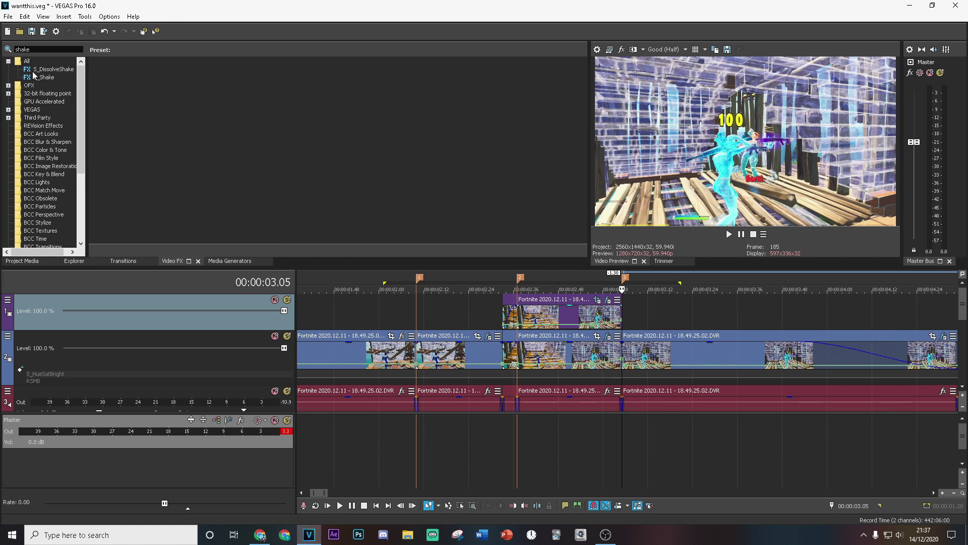
pyautogui.click(35, 77)
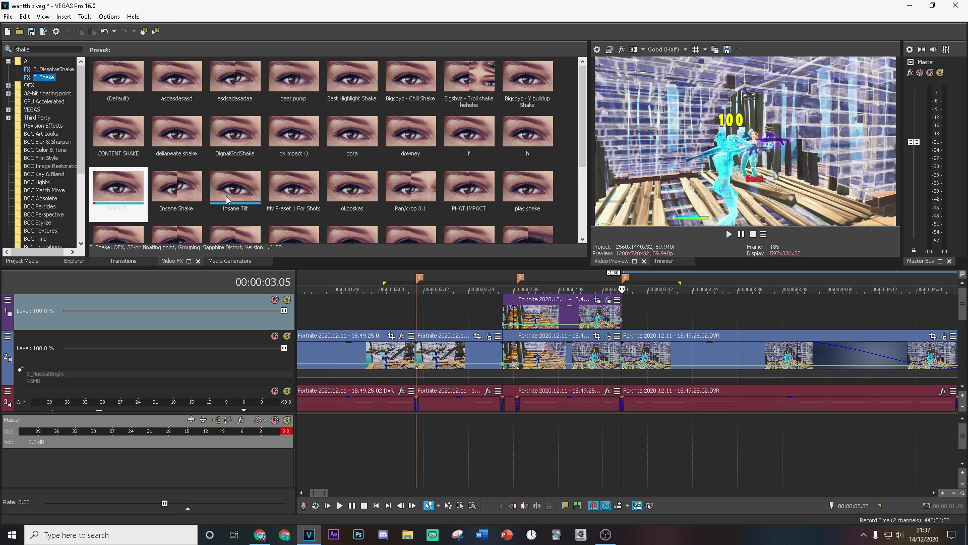
pyautogui.moveTo(235, 135); pyautogui.dragTo(656, 343)
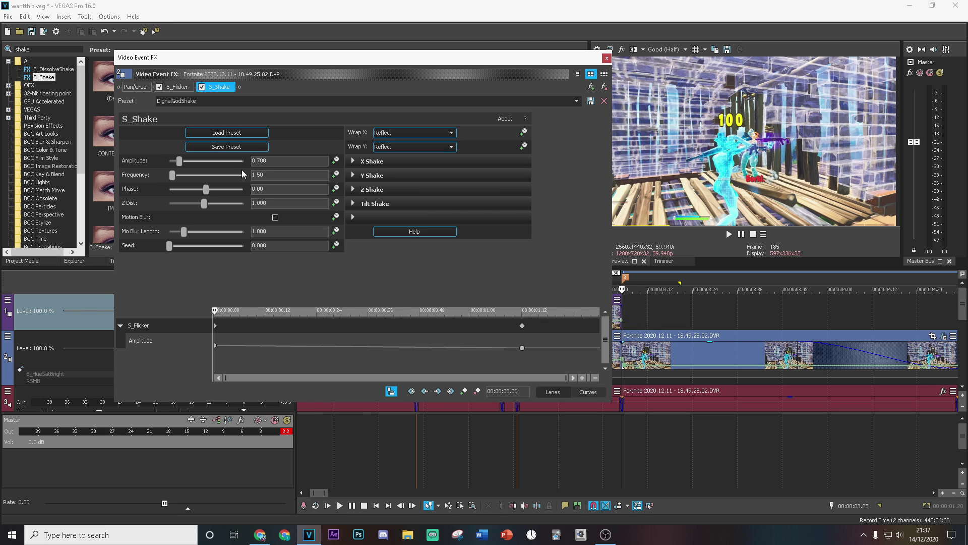
# Step: Animate the DignalGodShake Amplitude from the clip's start to a changed value at 00:00:01.12, and close the effect settings
pyautogui.click(336, 161)
pyautogui.moveTo(218, 313); pyautogui.dragTo(522, 312)
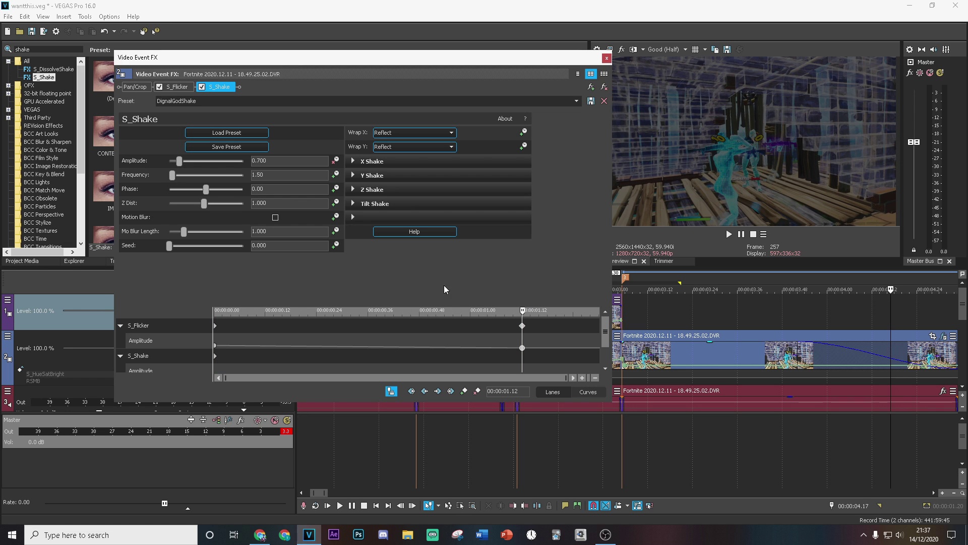
pyautogui.doubleClick(185, 160)
pyautogui.click(607, 60)
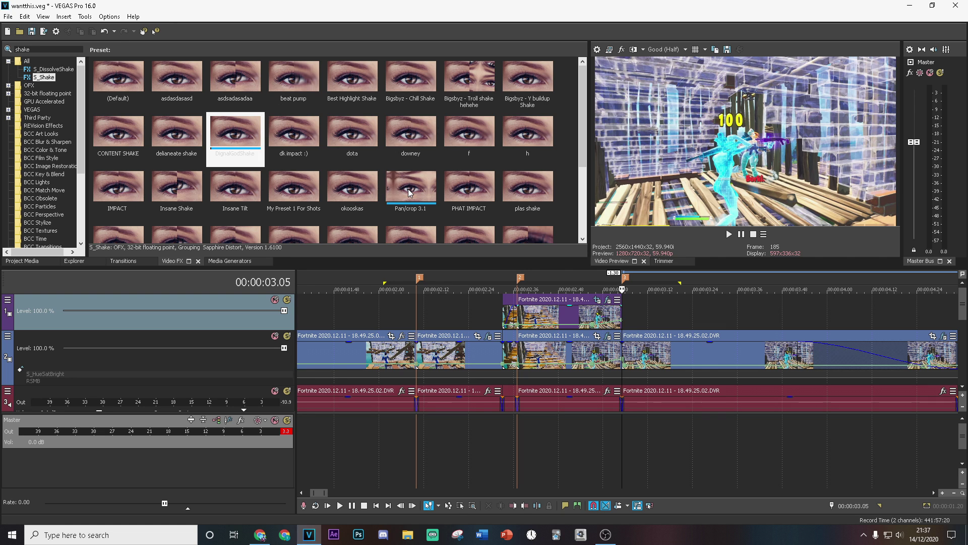
# Step: Add a second S_Shake with the IMPACT preset to the same clip and expand its Y, Z and Tilt Shake settings for review
pyautogui.moveTo(117, 189); pyautogui.dragTo(657, 348)
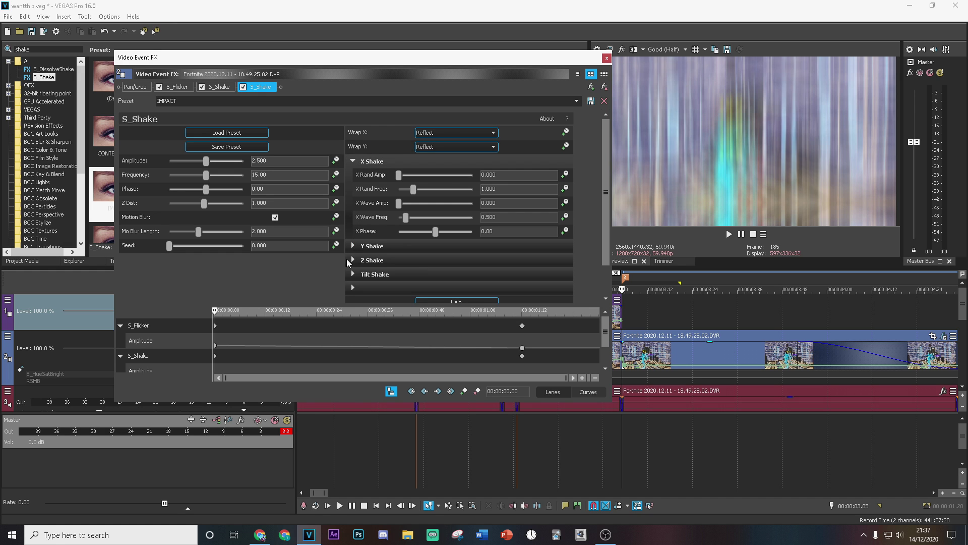
pyautogui.click(352, 246)
pyautogui.scroll(-4, 353, 250)
pyautogui.click(353, 257)
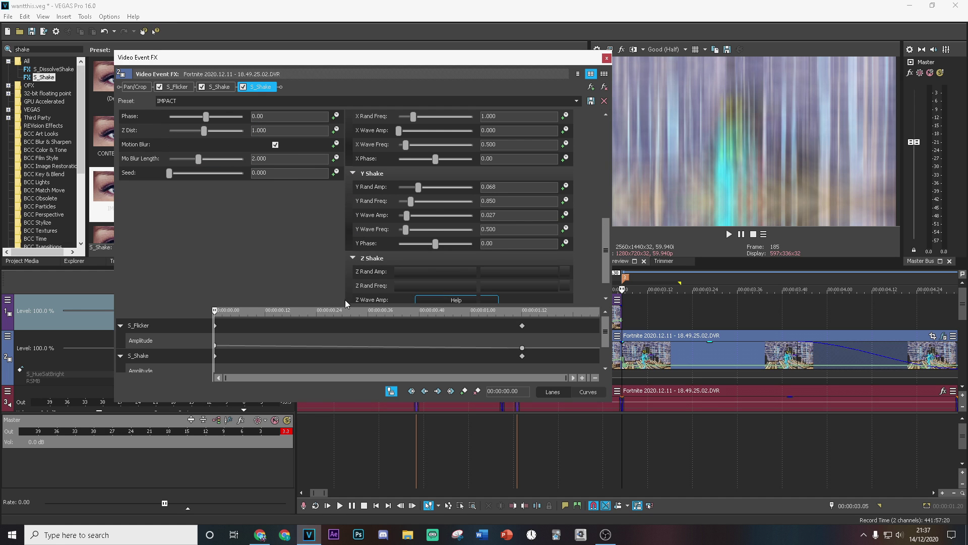
pyautogui.scroll(-2, 354, 281)
pyautogui.scroll(-1, 354, 281)
pyautogui.click(350, 272)
pyautogui.scroll(-2, 349, 272)
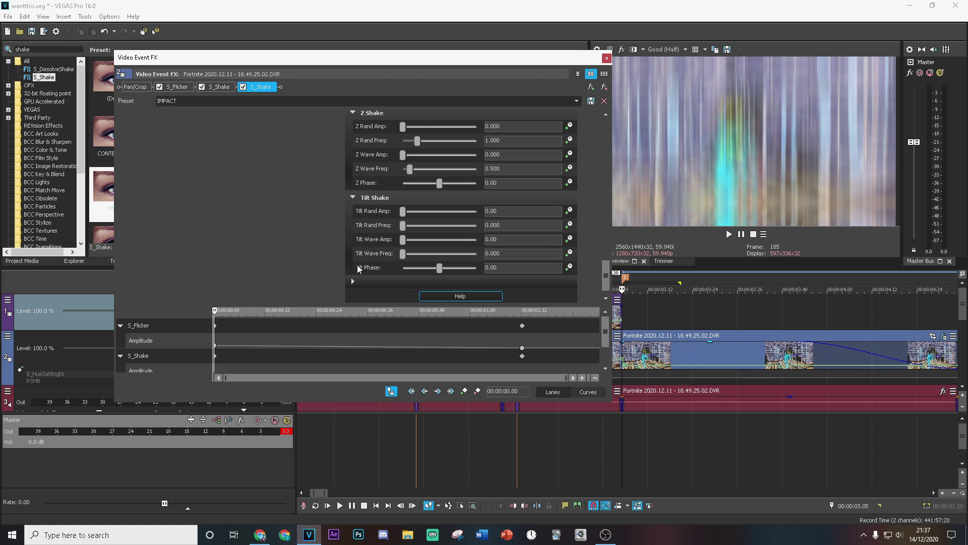
pyautogui.scroll(5, 392, 241)
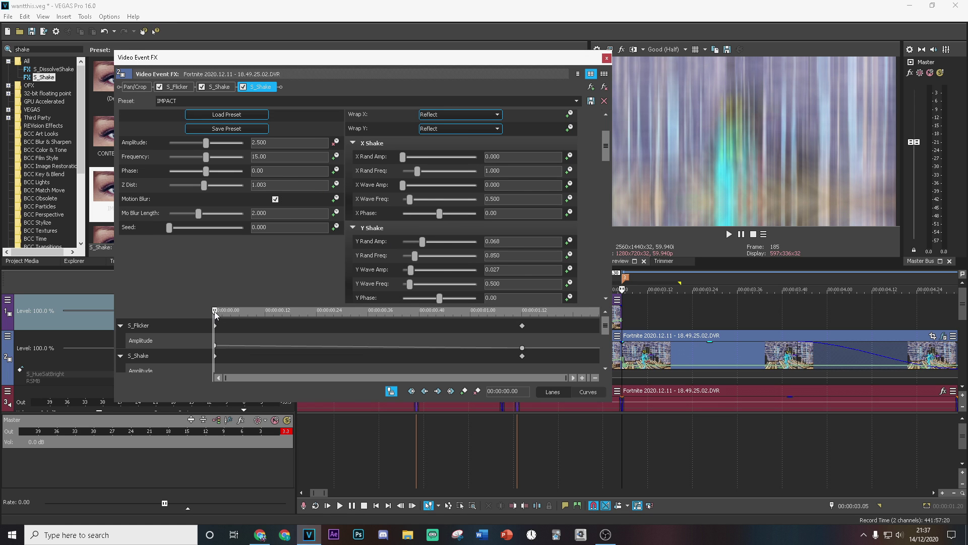
# Step: Keyframe the IMPACT shake's Amplitude to 0 at 00:00:00.08, eight frames after the third beat marker
pyautogui.press('Right')
pyautogui.press('Right')
pyautogui.press('Right')
pyautogui.press('Right')
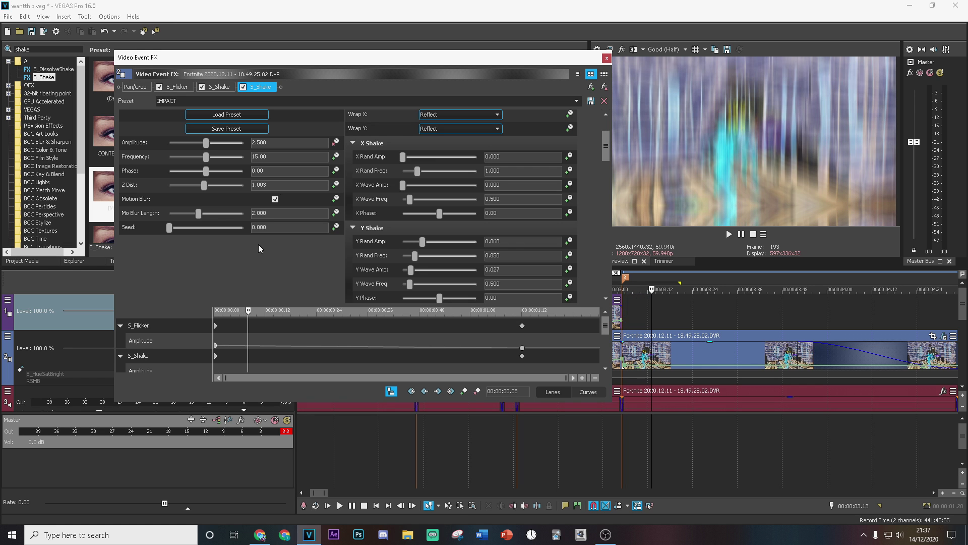
pyautogui.write('20')
pyautogui.press('Return')
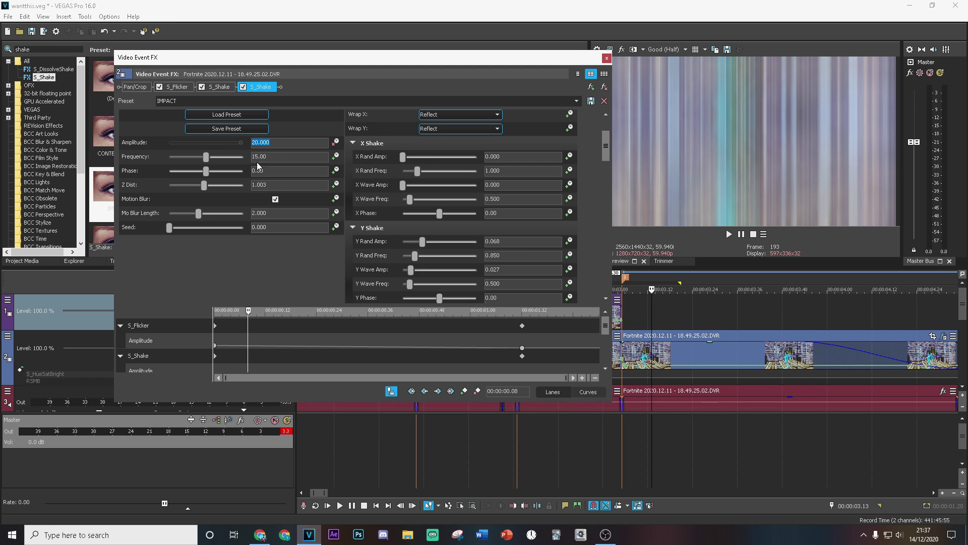
pyautogui.write('0')
pyautogui.press('Return')
# Step: Keyframe the IMPACT shake's Amplitude to 2.25 at 00:00:00.06, and close the effect settings
pyautogui.moveTo(248, 306); pyautogui.dragTo(108, 290)
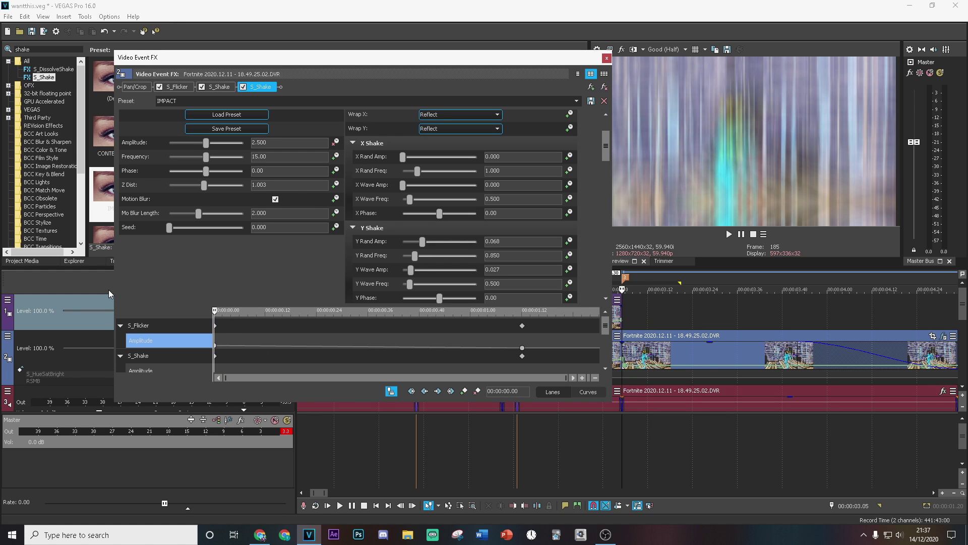
pyautogui.press('Right')
pyautogui.press('Right')
pyautogui.press('Right')
pyautogui.press('Right')
pyautogui.press('Right')
pyautogui.press('Right')
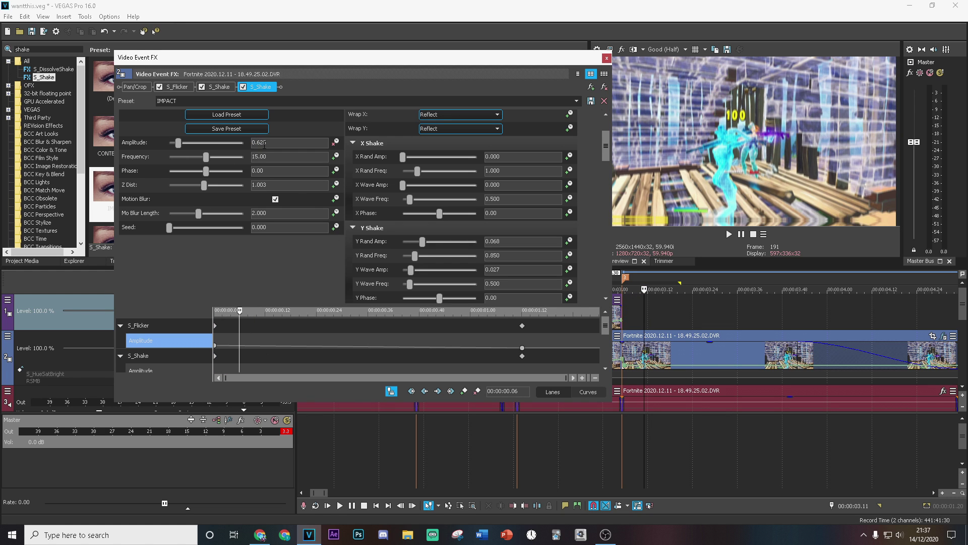
pyautogui.doubleClick(264, 143)
pyautogui.write('2.2')
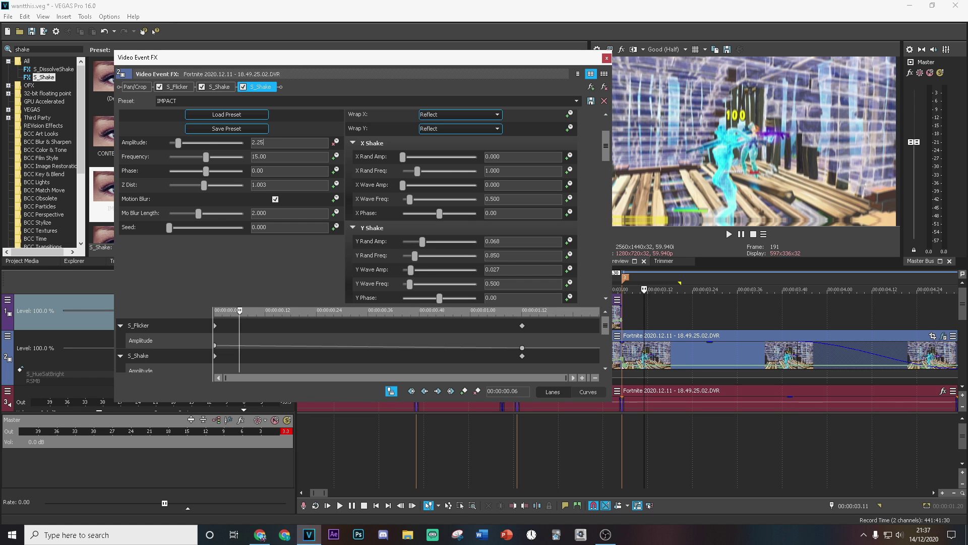
pyautogui.write('5')
pyautogui.press('Return')
pyautogui.click(606, 58)
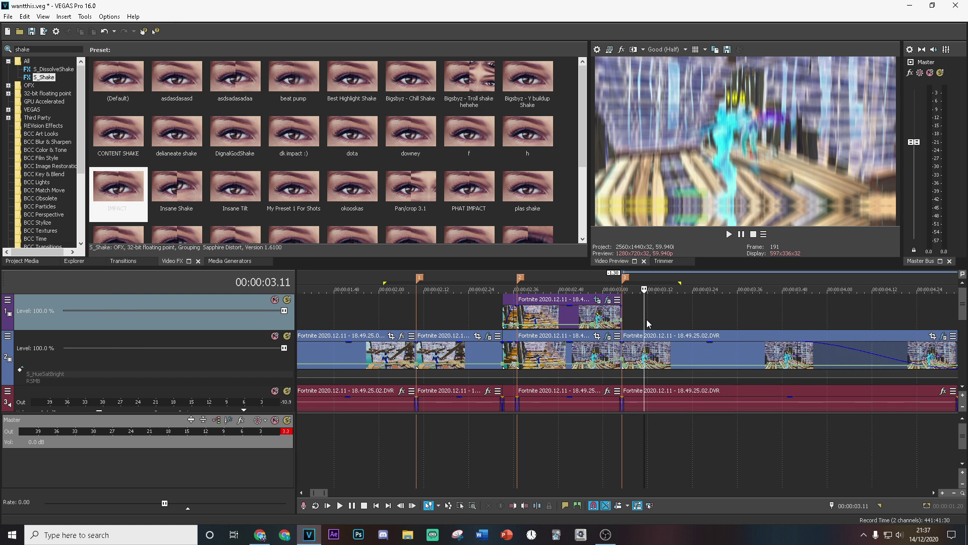
# Step: Return to the third beat marker, find S_Glow and apply its fdfdf preset to the clip after the marker
pyautogui.moveTo(645, 317); pyautogui.dragTo(622, 318)
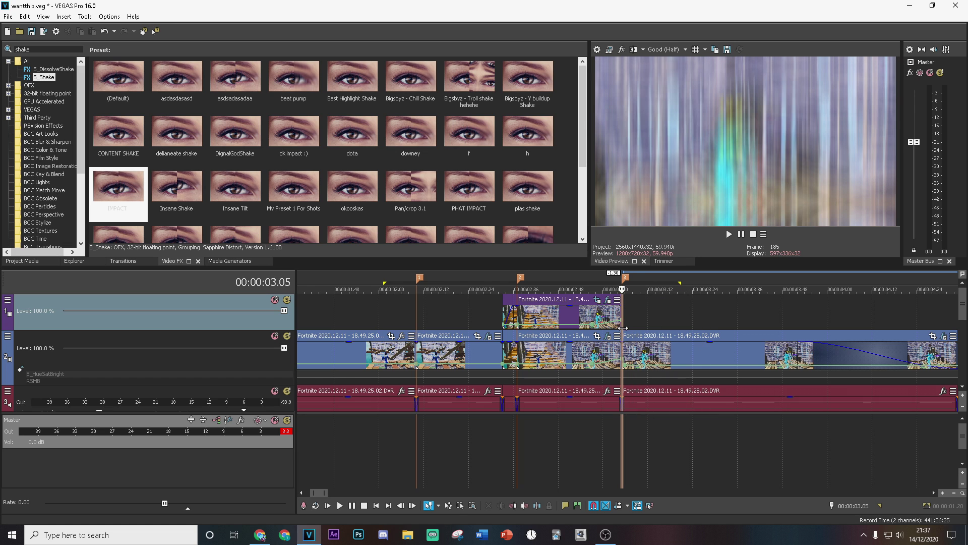
pyautogui.write('glow')
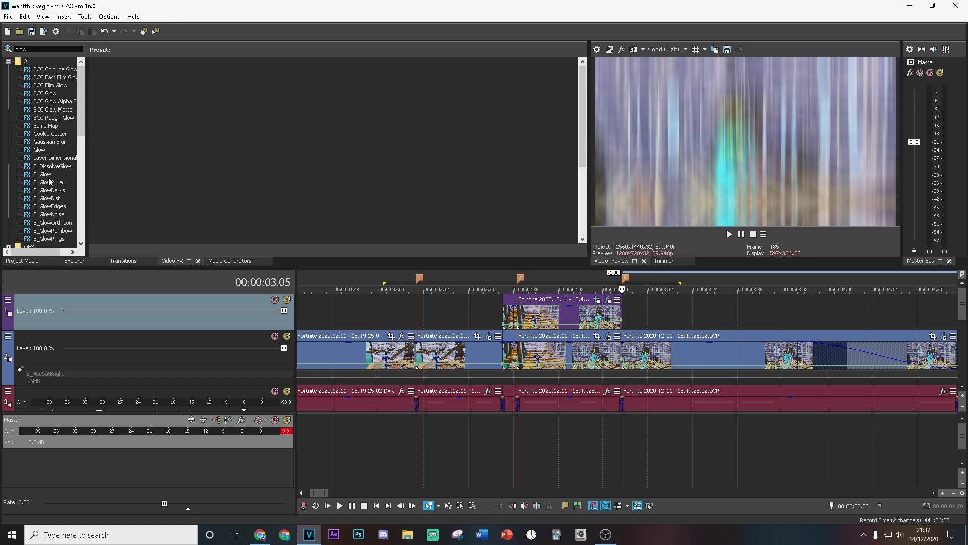
pyautogui.click(49, 176)
pyautogui.moveTo(330, 100); pyautogui.dragTo(651, 354)
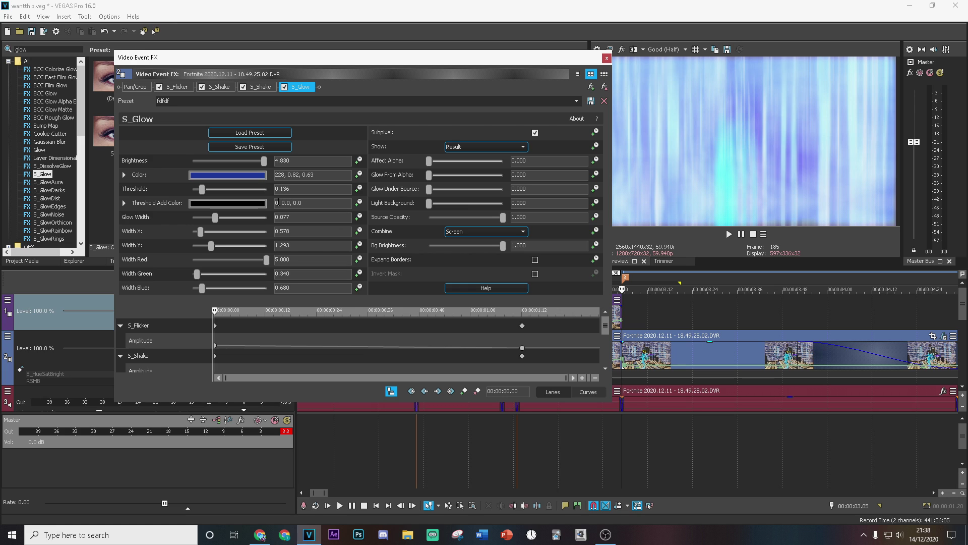
# Step: Check the glow's color, enable animation for its Brightness and move the effect timeline cursor to 00:00:01.12
pyautogui.click(252, 175)
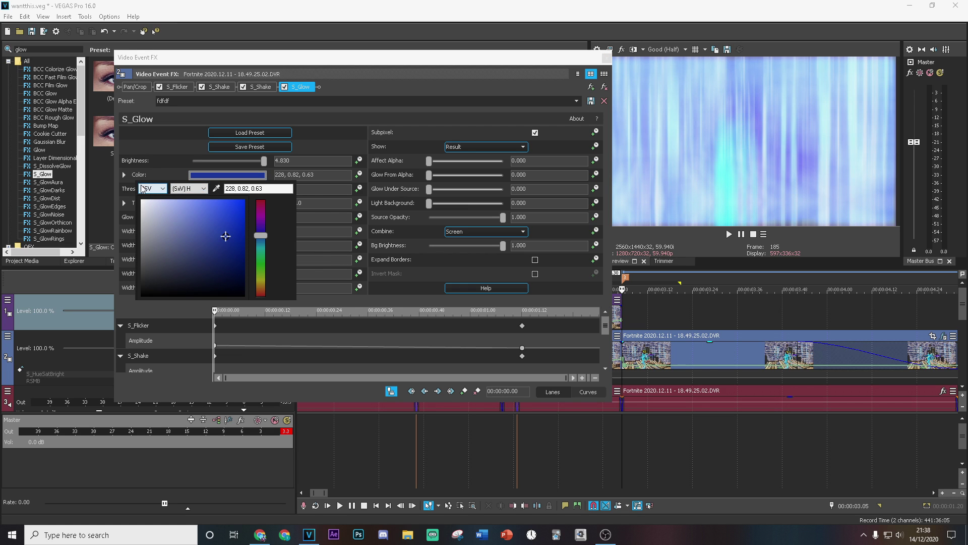
pyautogui.click(310, 150)
pyautogui.moveTo(217, 310); pyautogui.dragTo(523, 311)
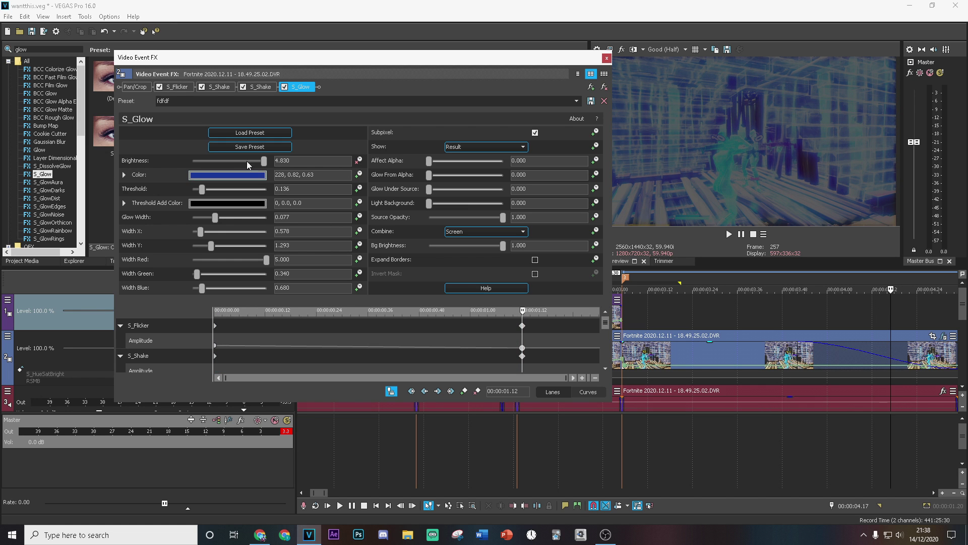